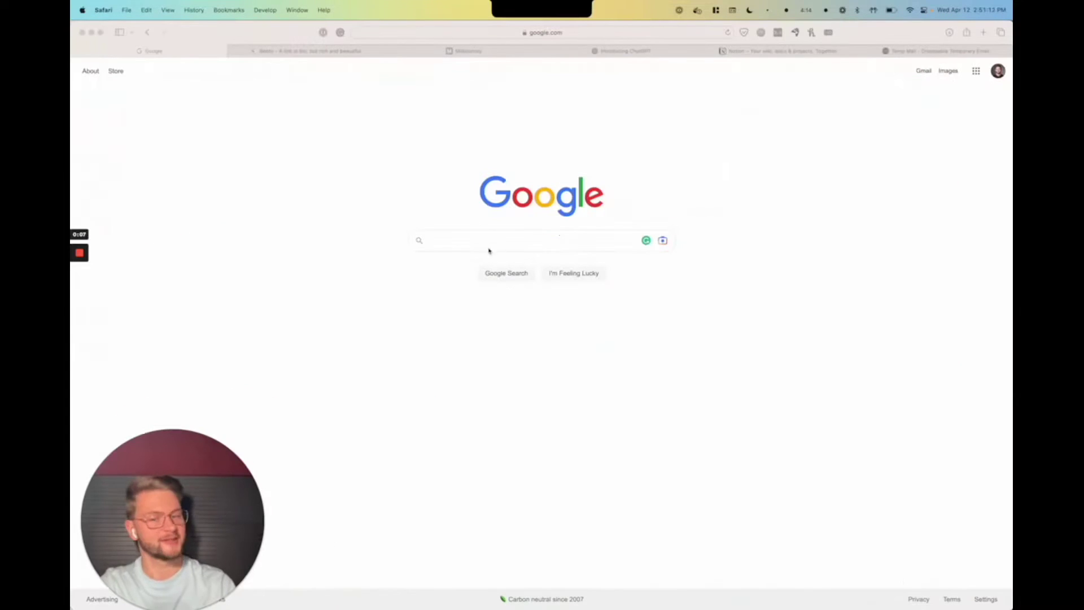
Load yspreen.com by entering 'spreen' in the Safari address bar
key("super+l")
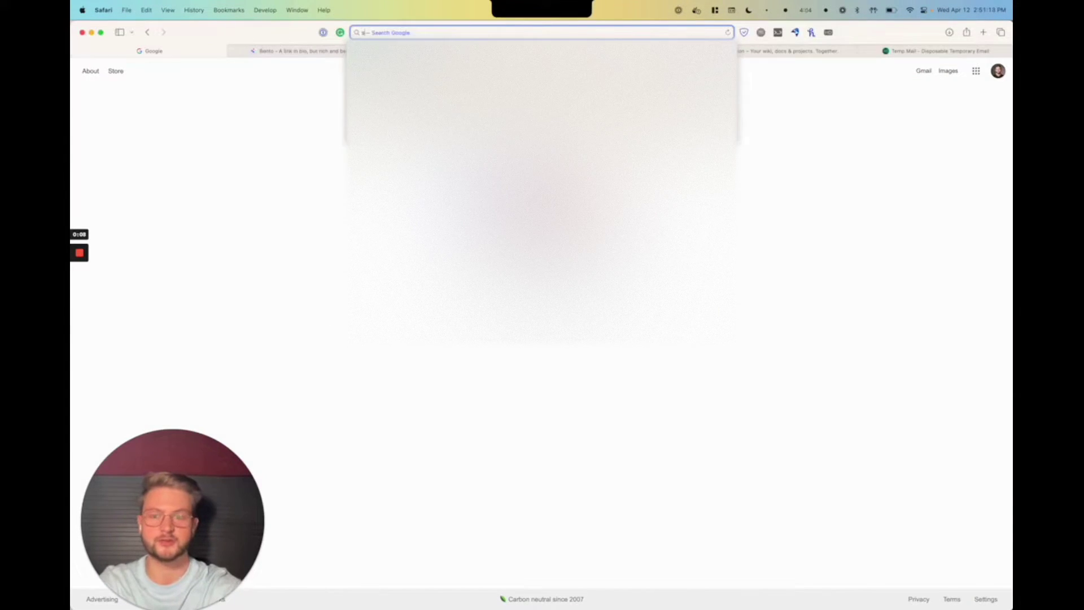
type("spreen")
key("Return")
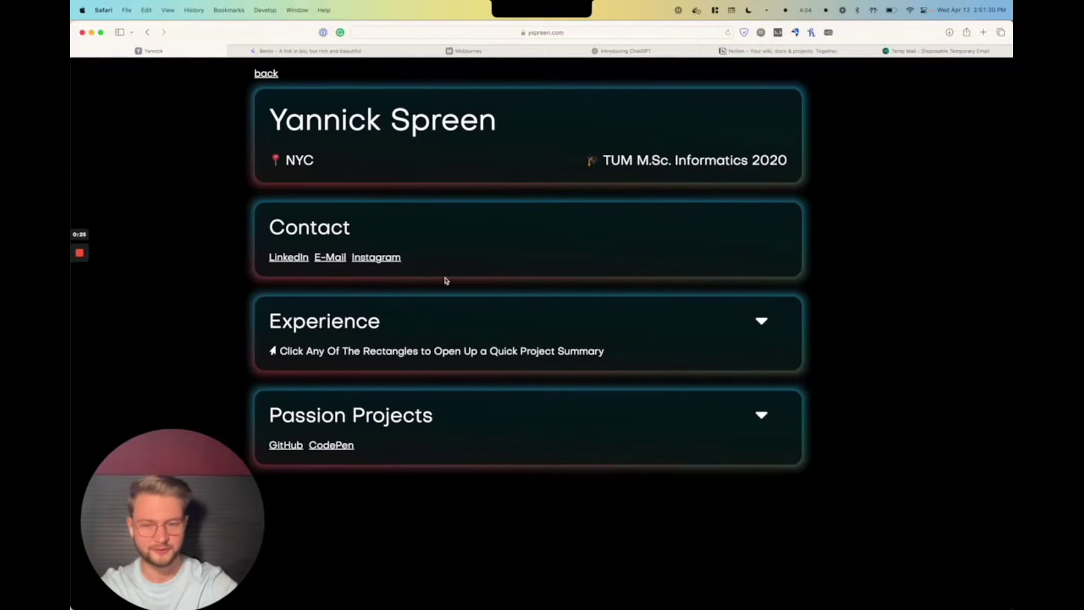
Expand the Experience section, scroll its project cards down to Bubble Video Commenting, then back up
left_click(672, 322)
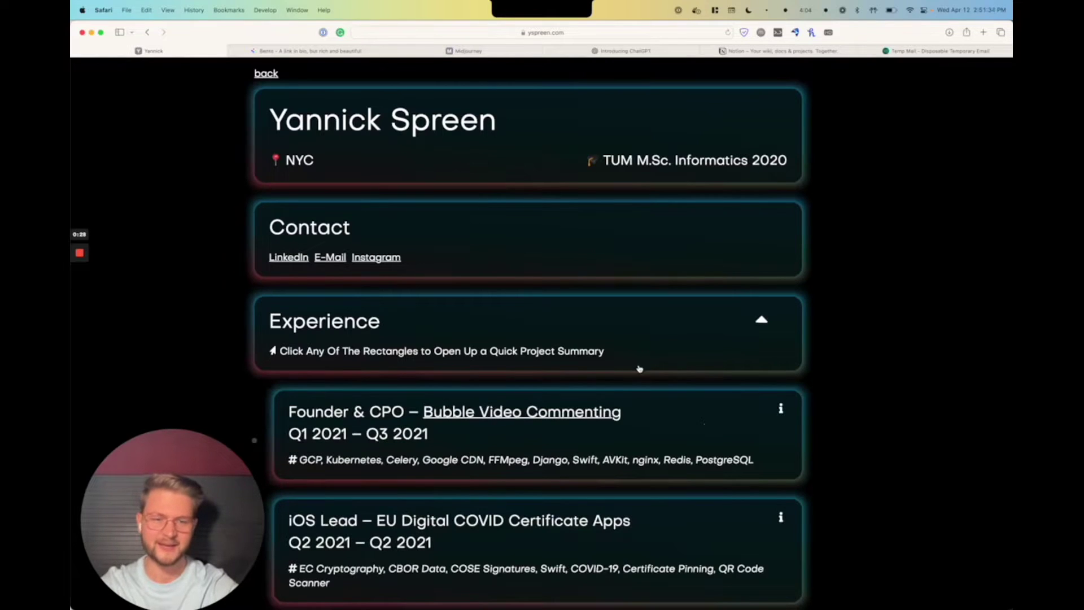
scroll(600, 414, "down", 5)
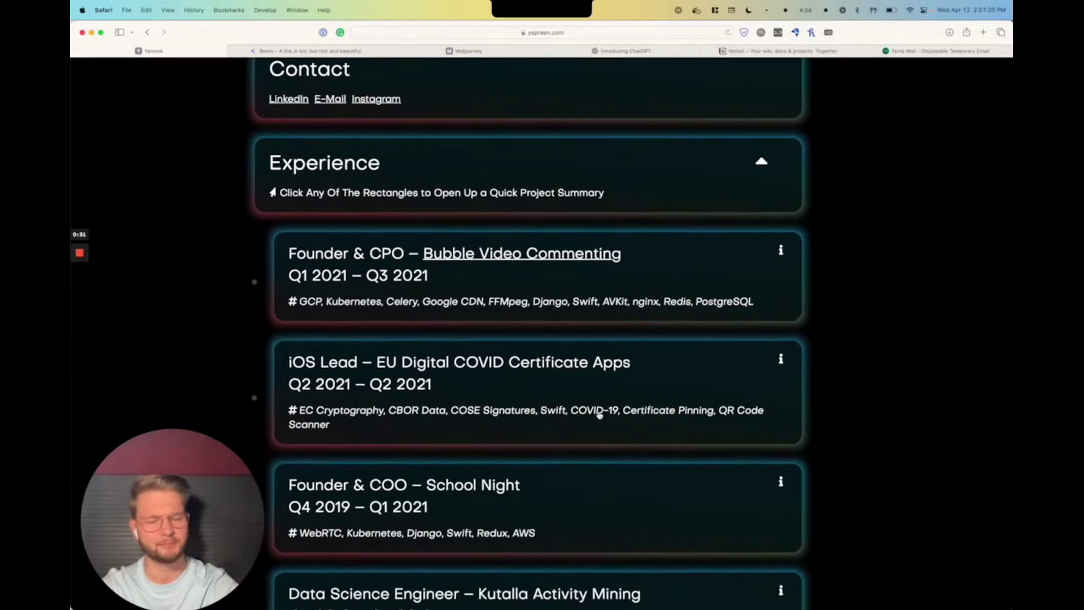
scroll(555, 367, "down", 15)
scroll(556, 368, "up", 20)
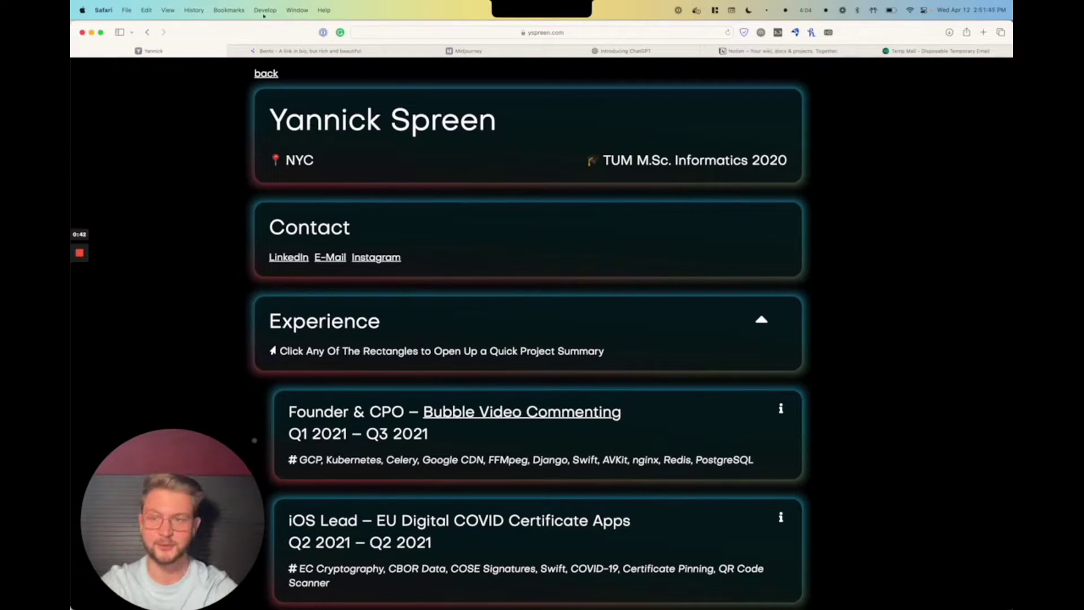
Claim the bento.me/this-is-temporary link on the Bento sign-up page
left_click(289, 52)
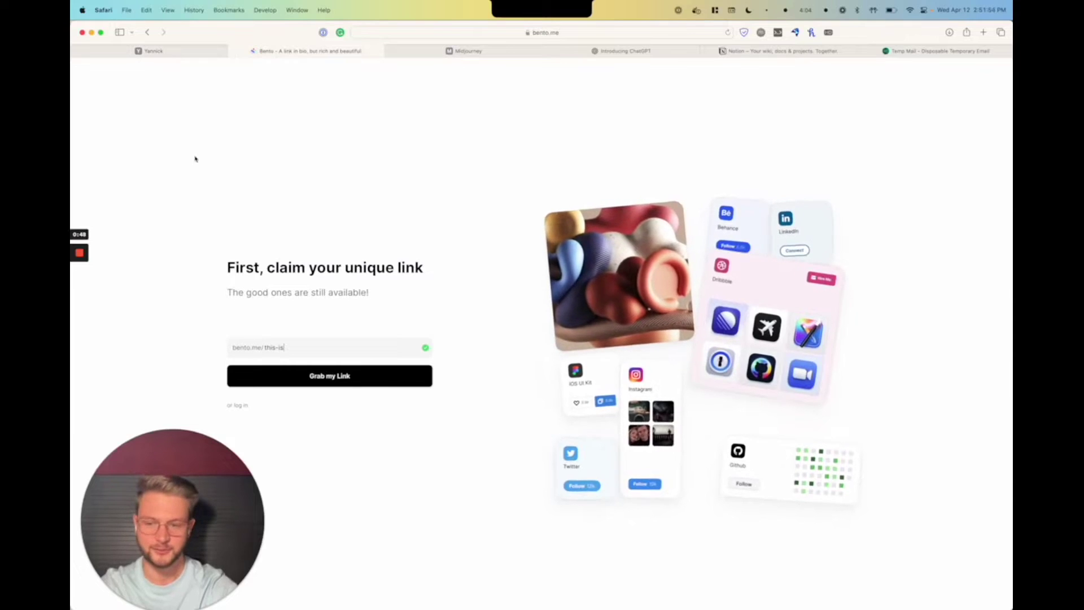
type("-temporary")
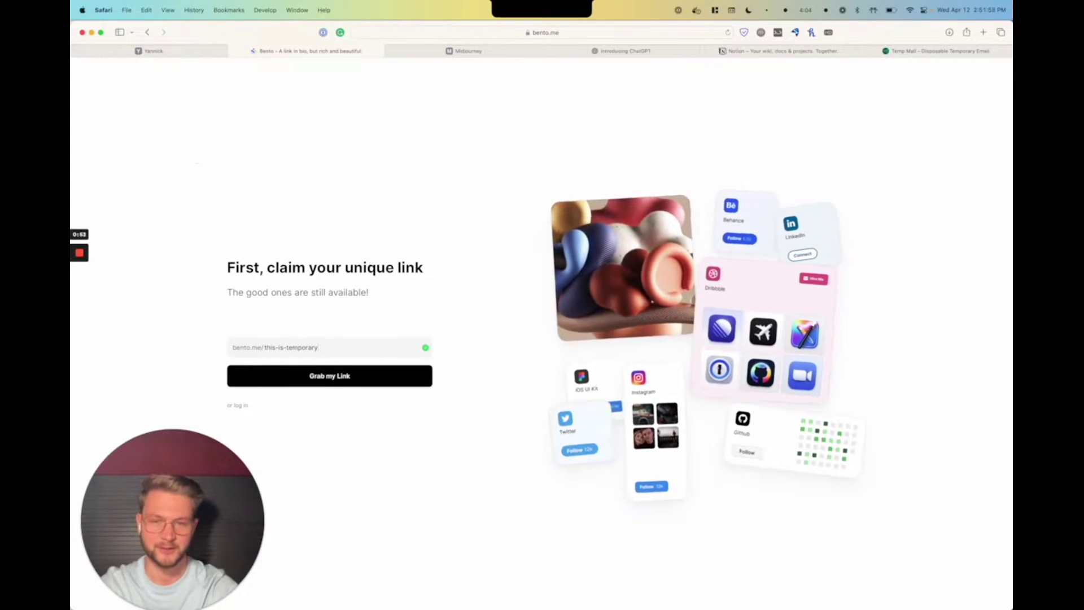
left_click(336, 381)
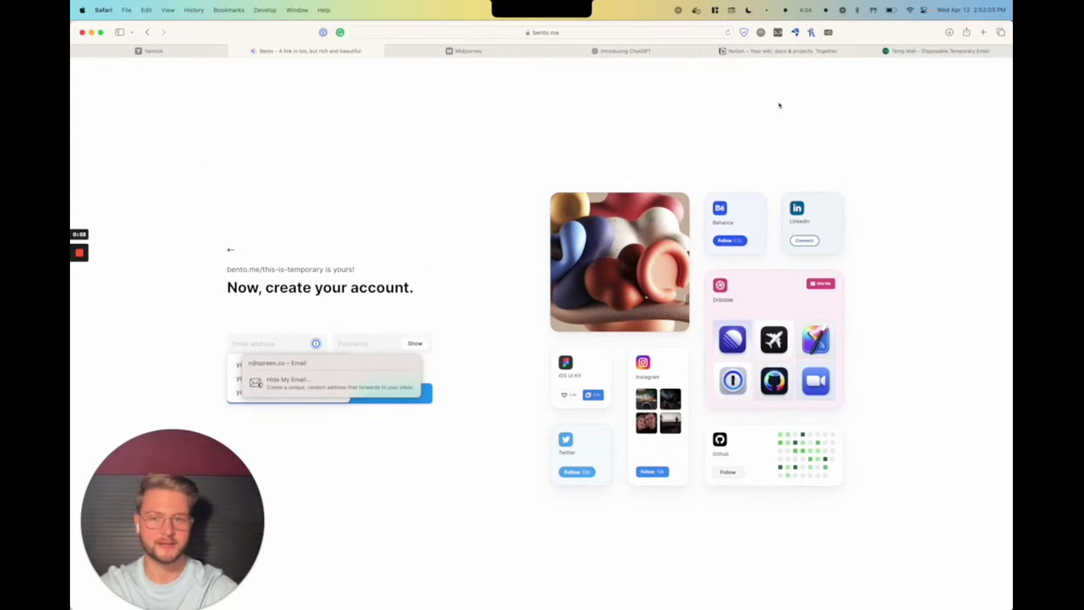
Create the Bento account with the pasted e-mail address and a password
key("super+v")
left_click(344, 343)
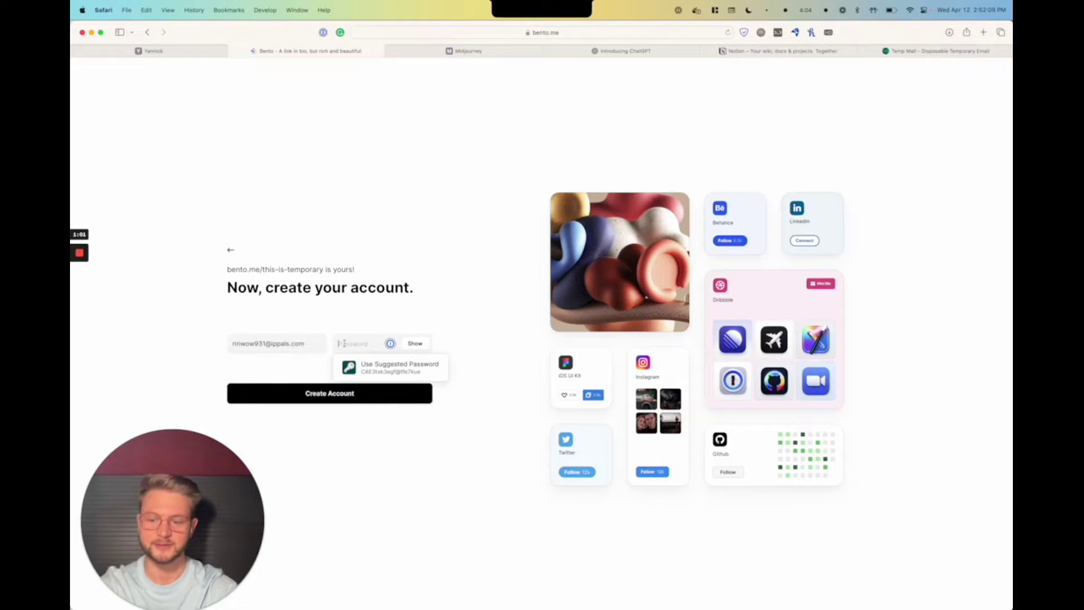
type("••")
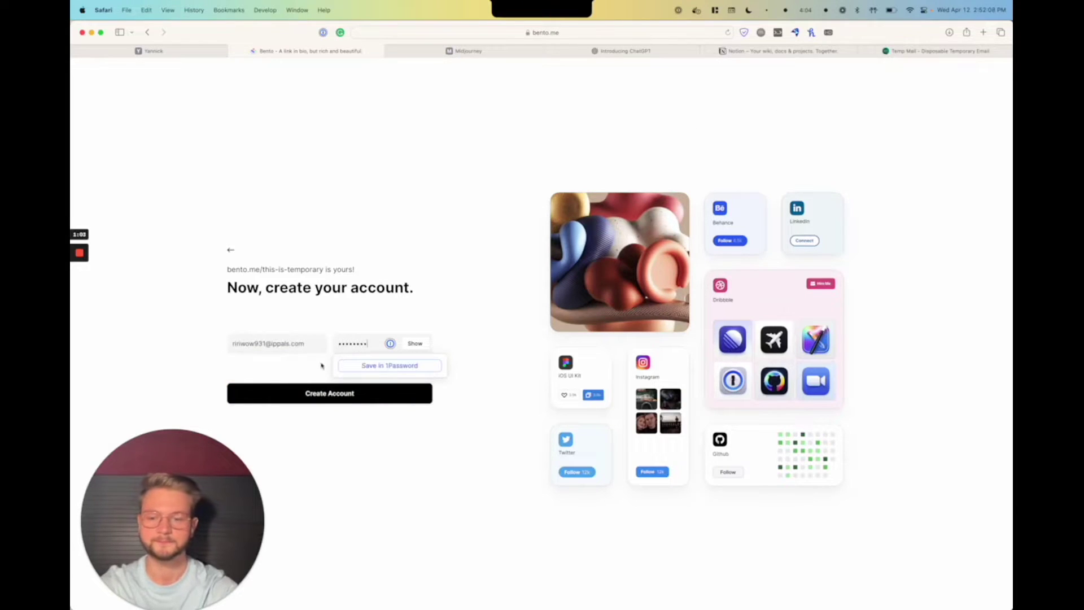
left_click(308, 394)
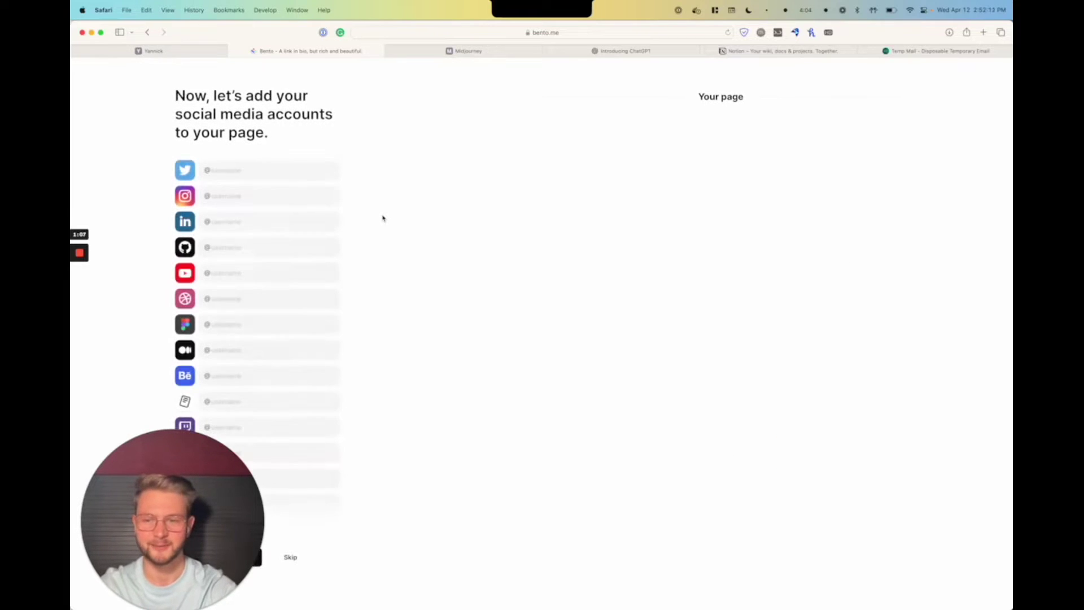
Add a Twitter card, skip the remaining social accounts, and bring up Midjourney's homepage
left_click(237, 170)
type("l")
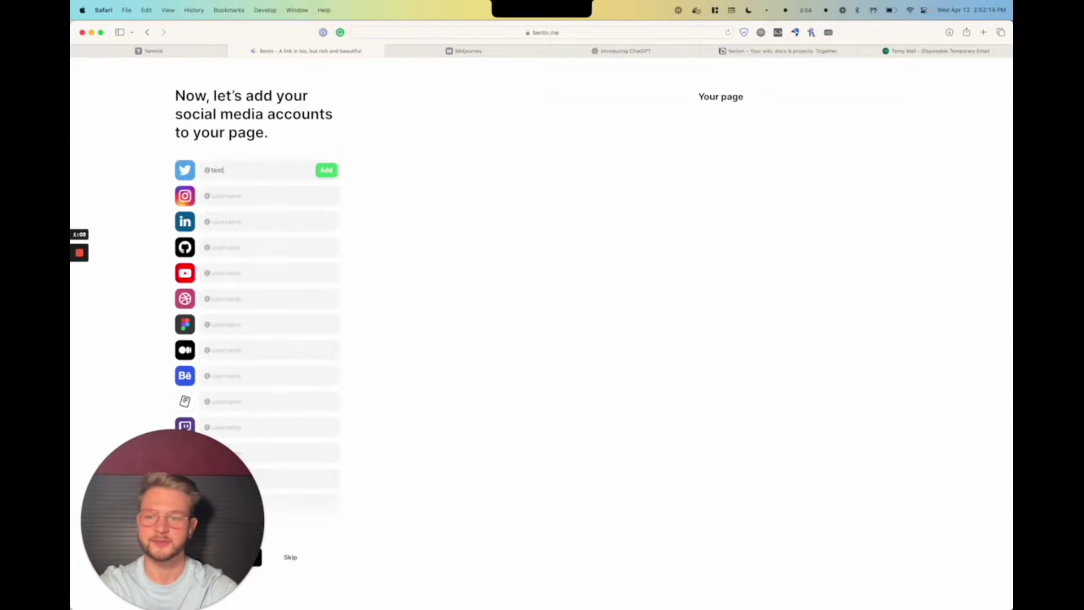
left_click(323, 174)
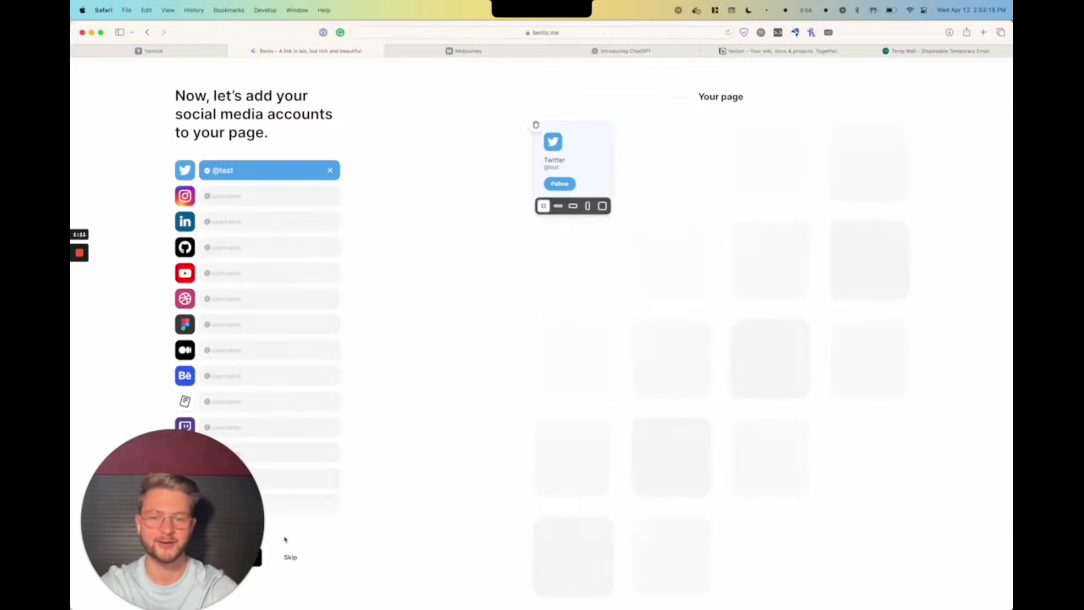
left_click(290, 558)
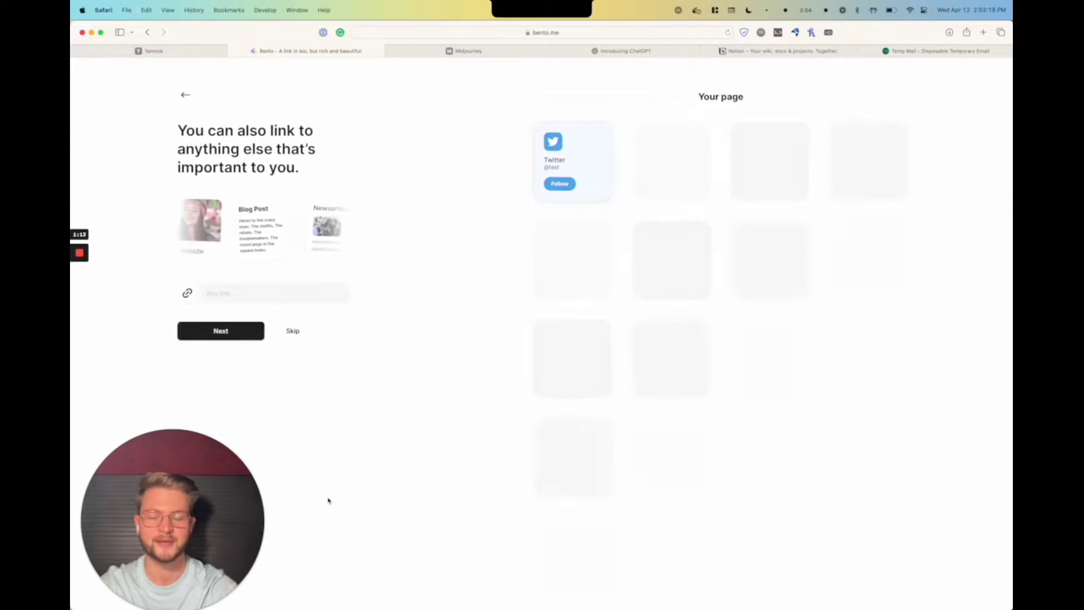
left_click(452, 52)
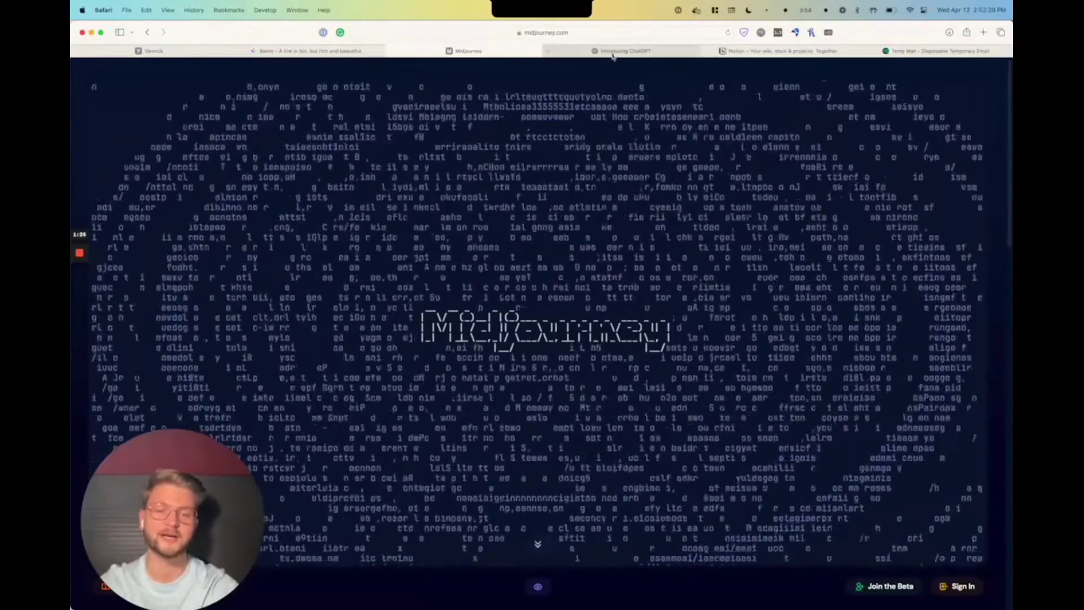
Look over the Introducing ChatGPT and Notion pages, then return to the Bento page
left_click(612, 51)
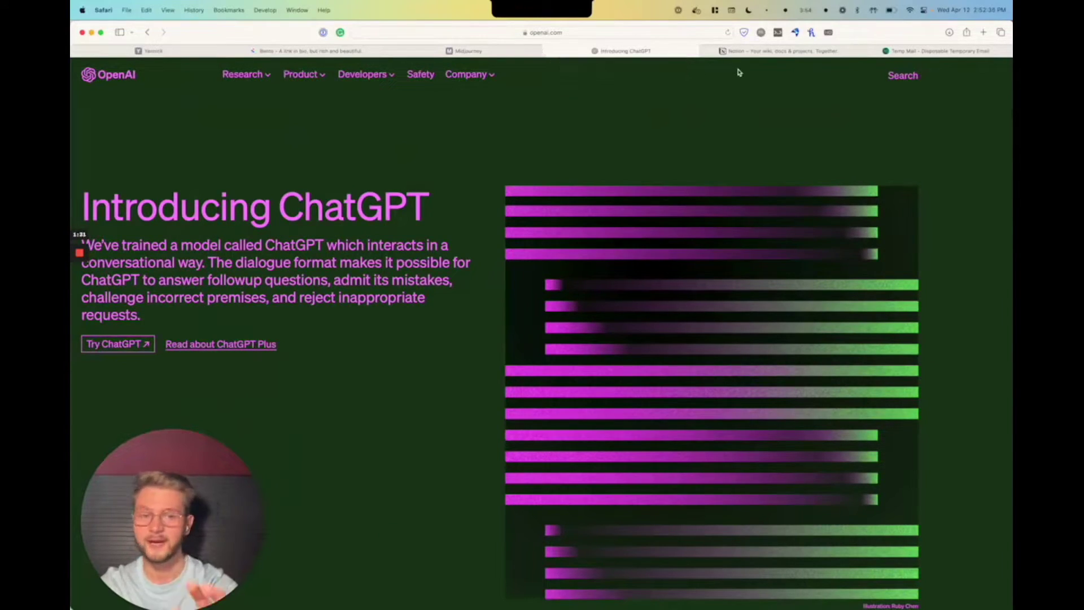
left_click(740, 51)
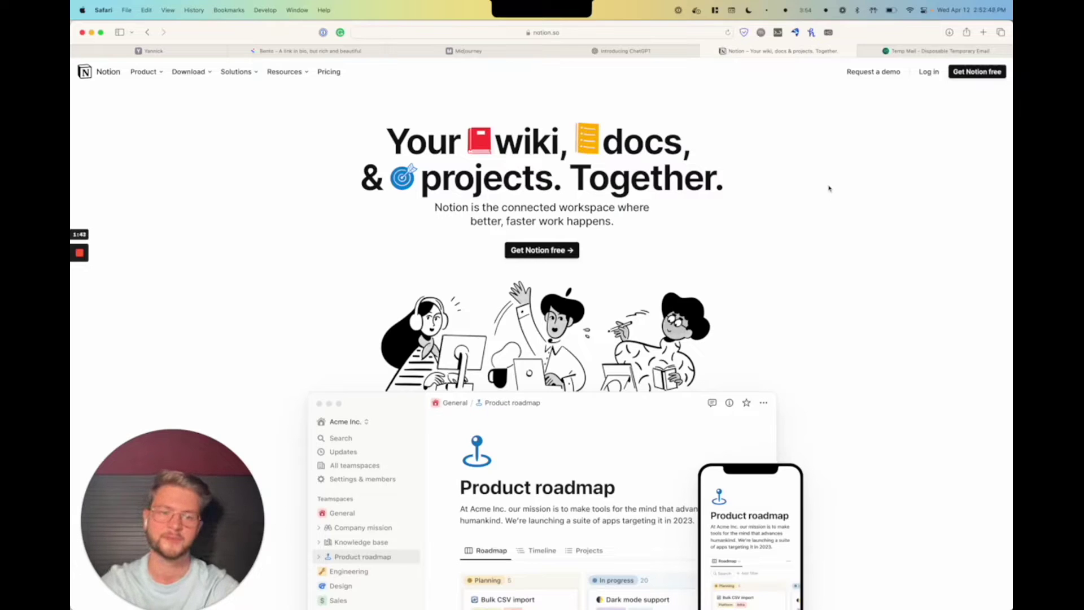
left_click(326, 52)
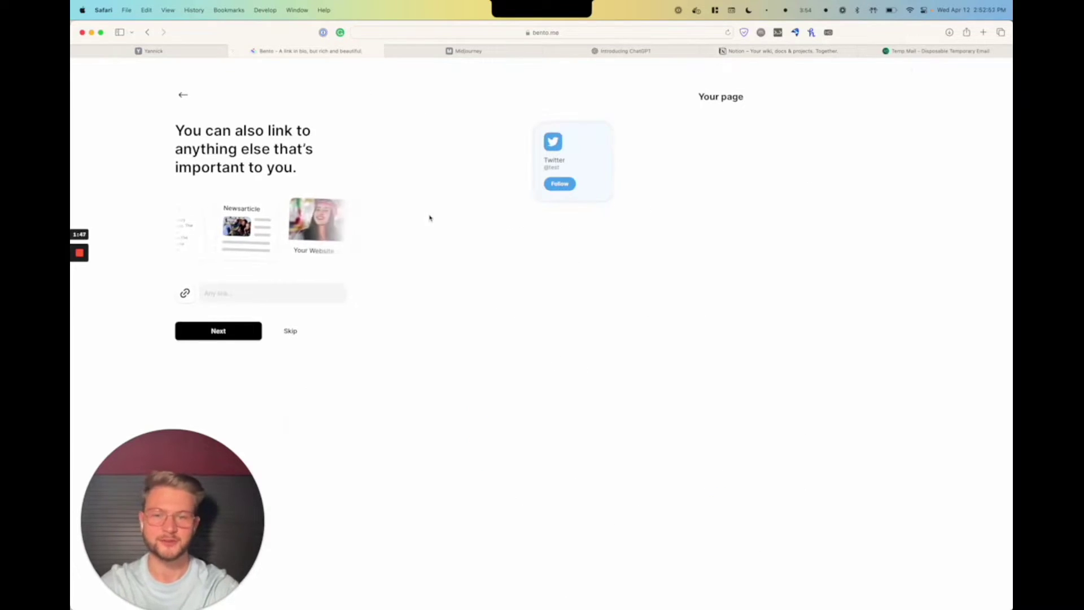
In the other window, start a new ChatGPT chat asking for a one-sentence graphical illustrator prompt
key("super+grave")
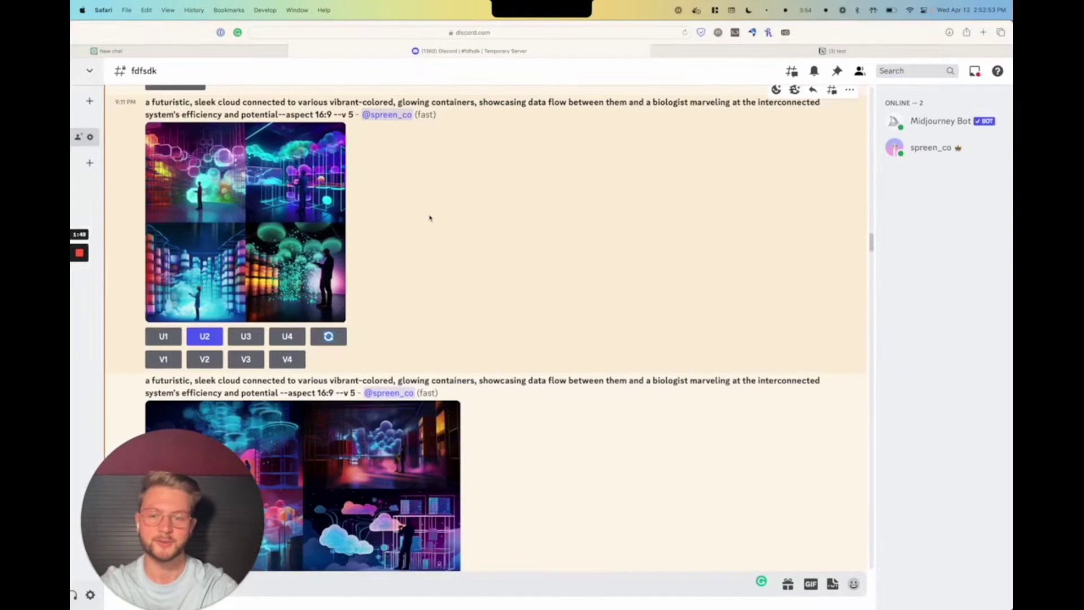
left_click(159, 52)
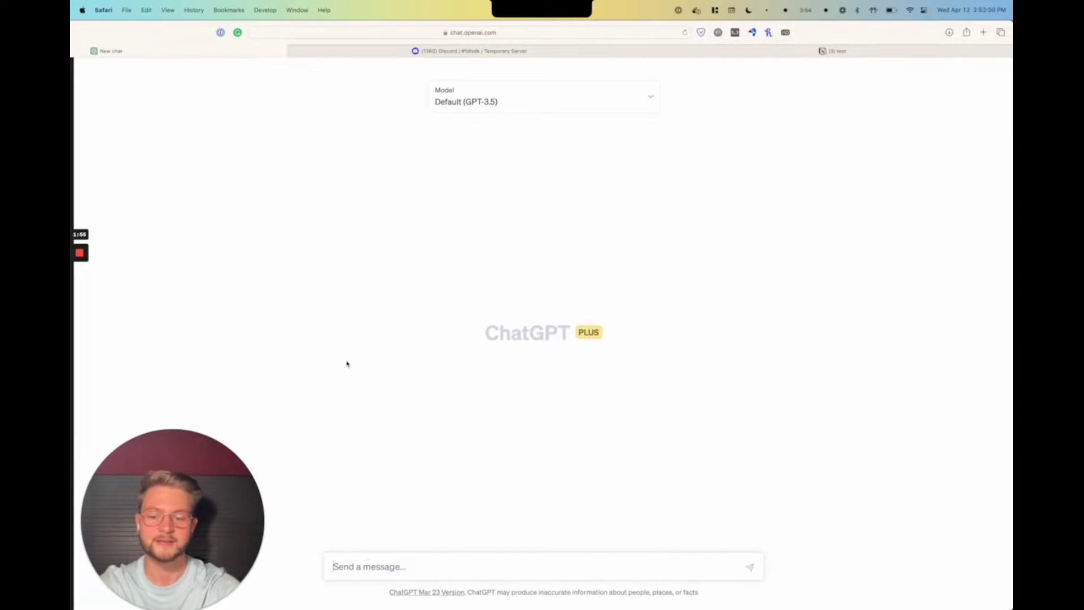
type("give me a pr")
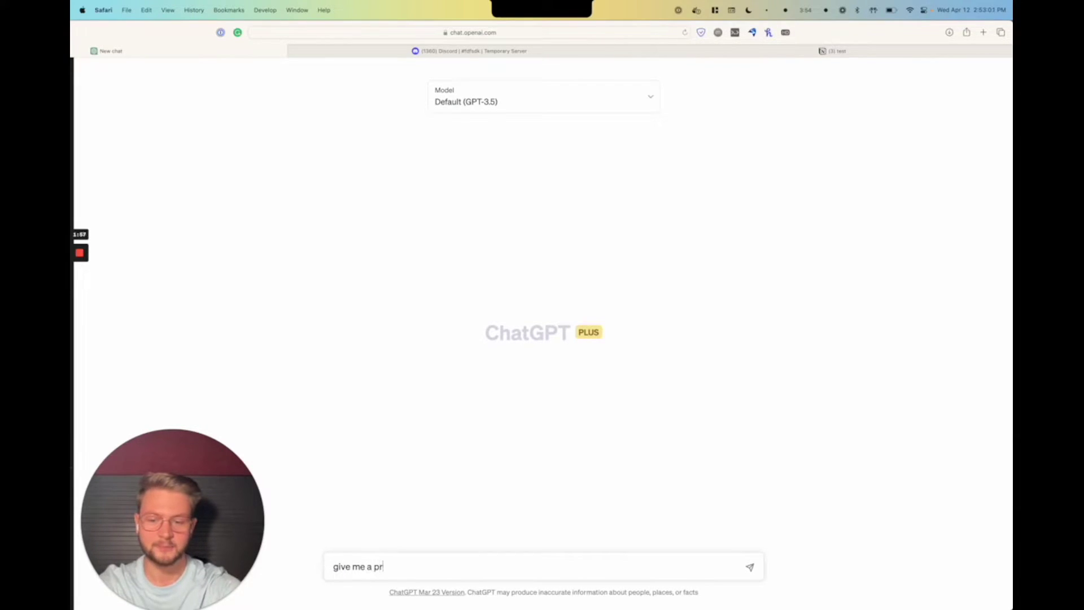
type("ompt for a grap")
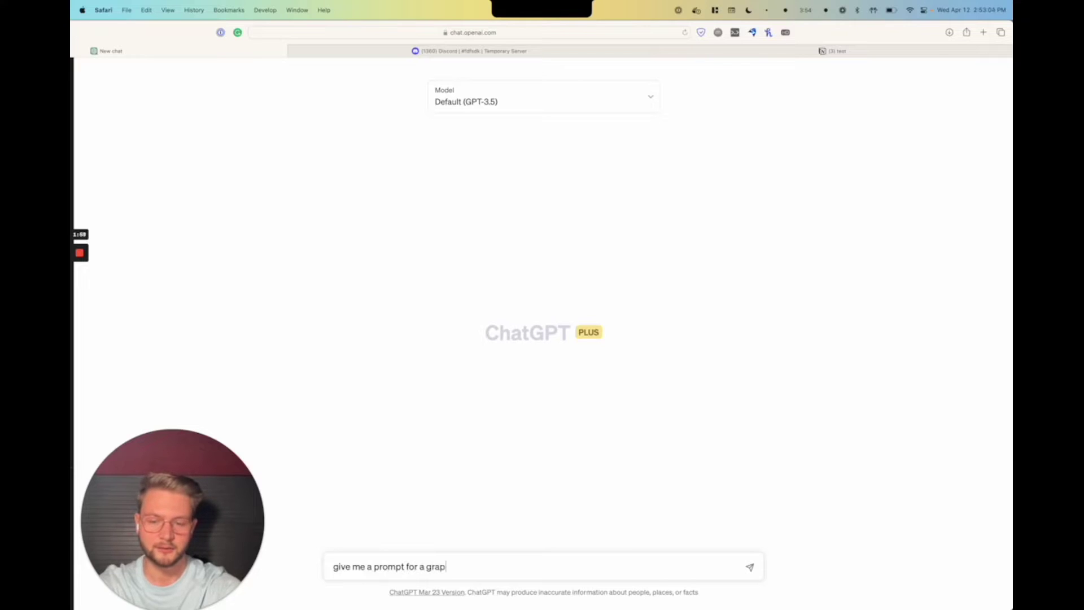
type("hical illustrato")
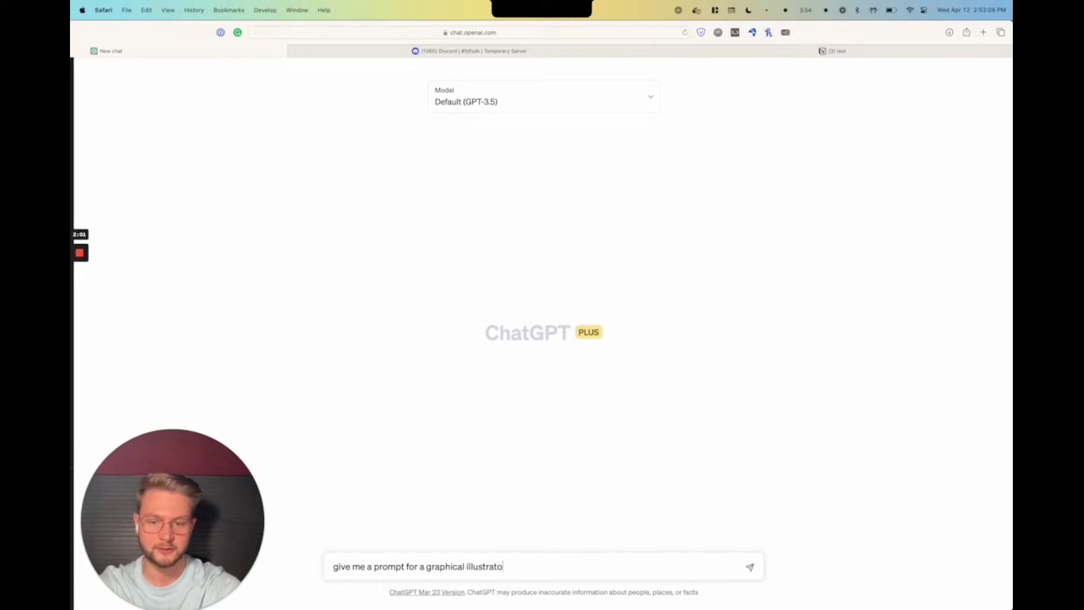
type("r. you sho")
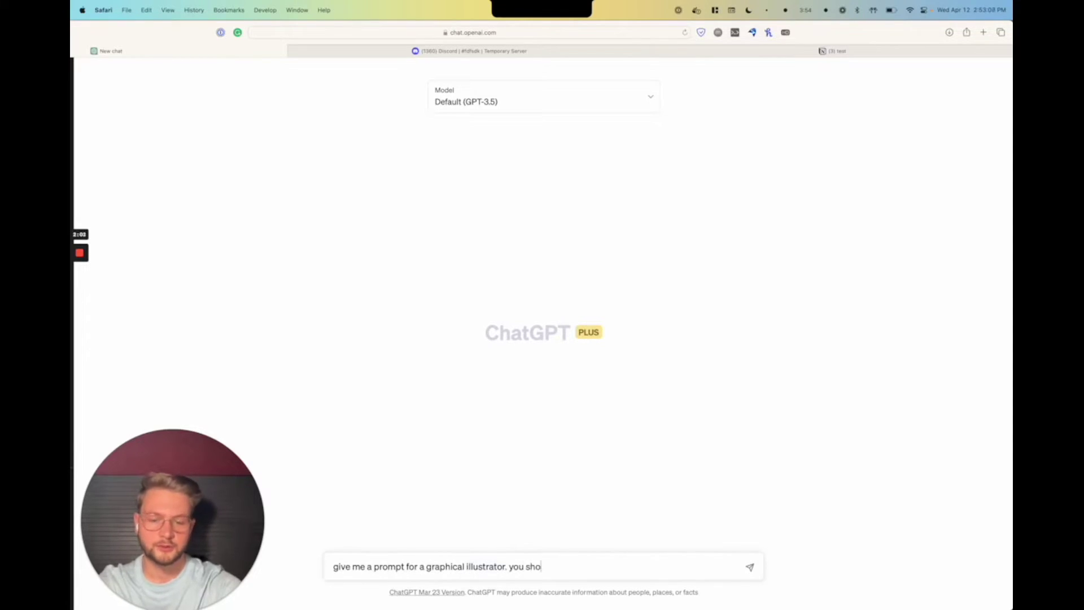
type("uld write one sent")
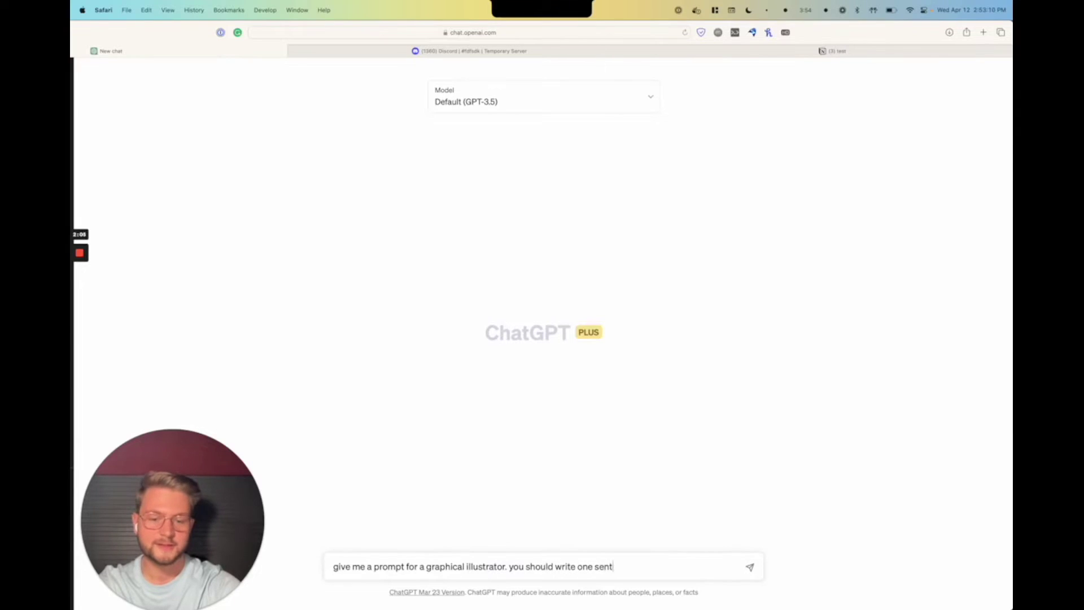
type("ence for them to i")
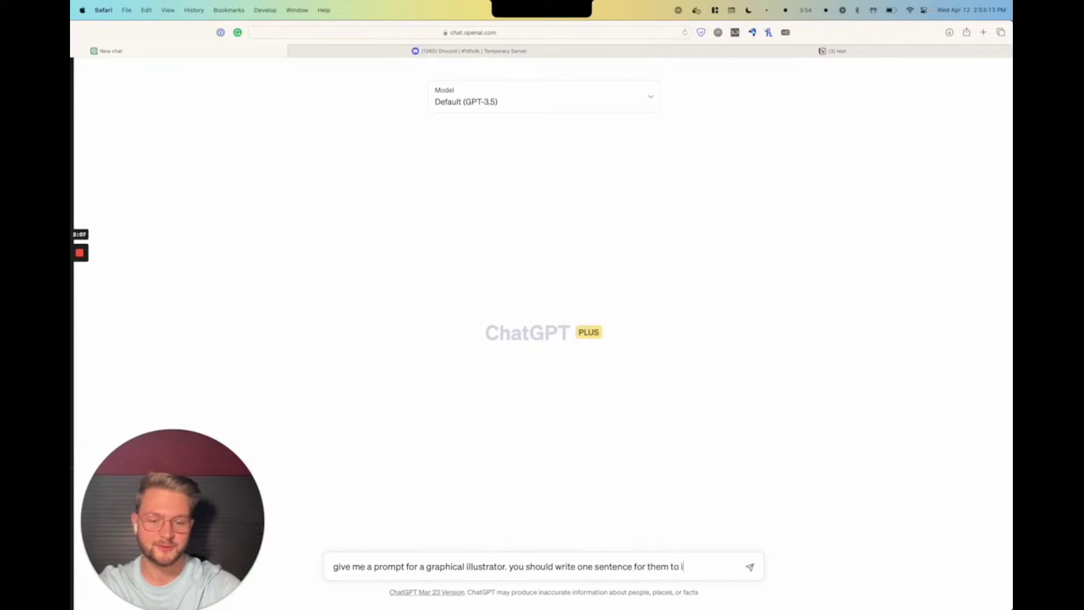
type("llustrate a grap")
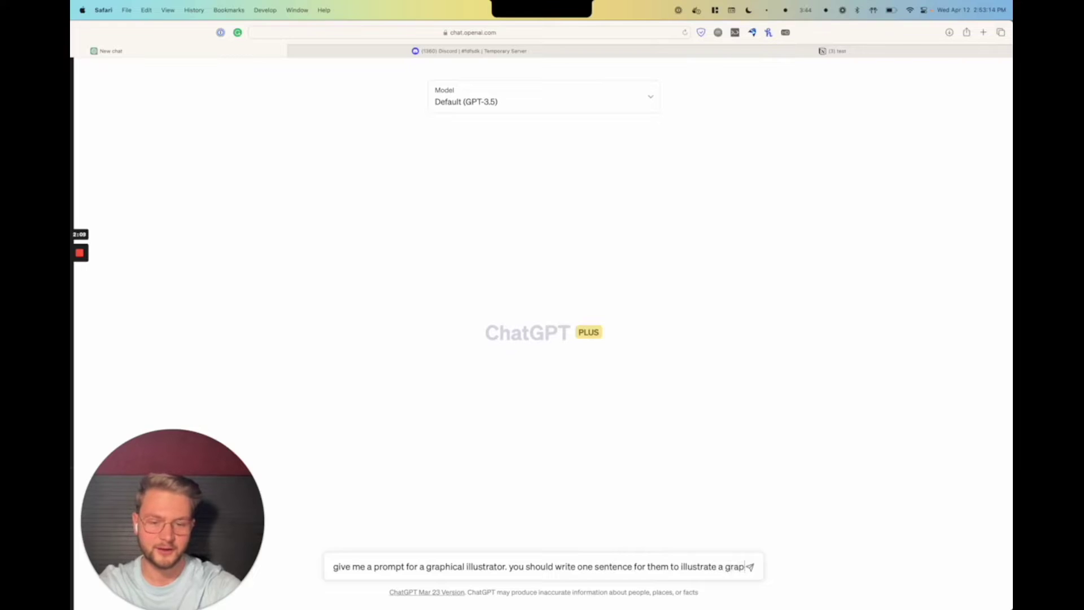
type("hic to p")
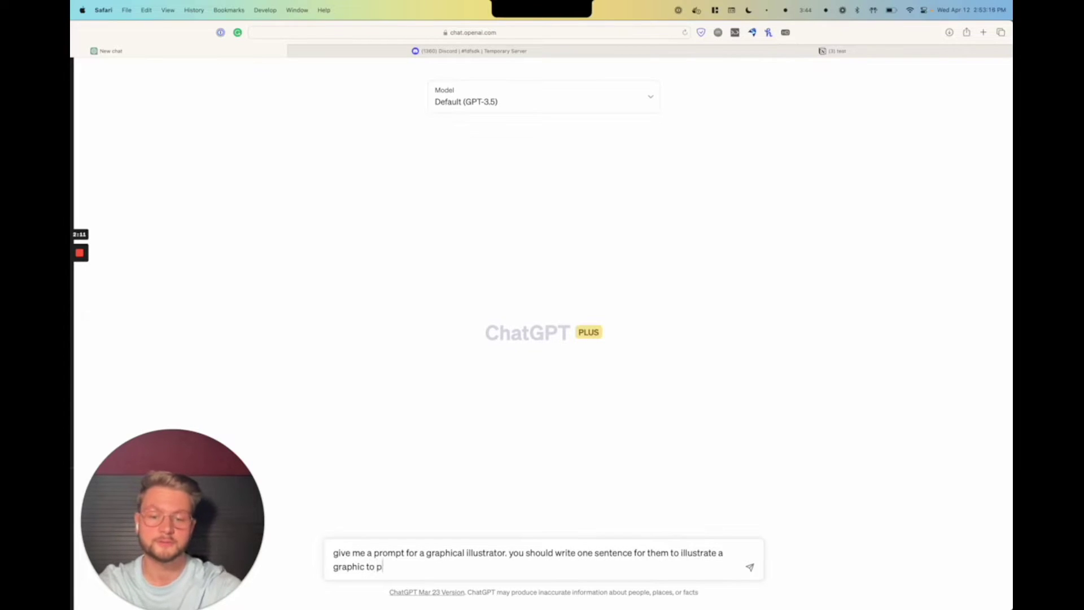
type("romote a produc")
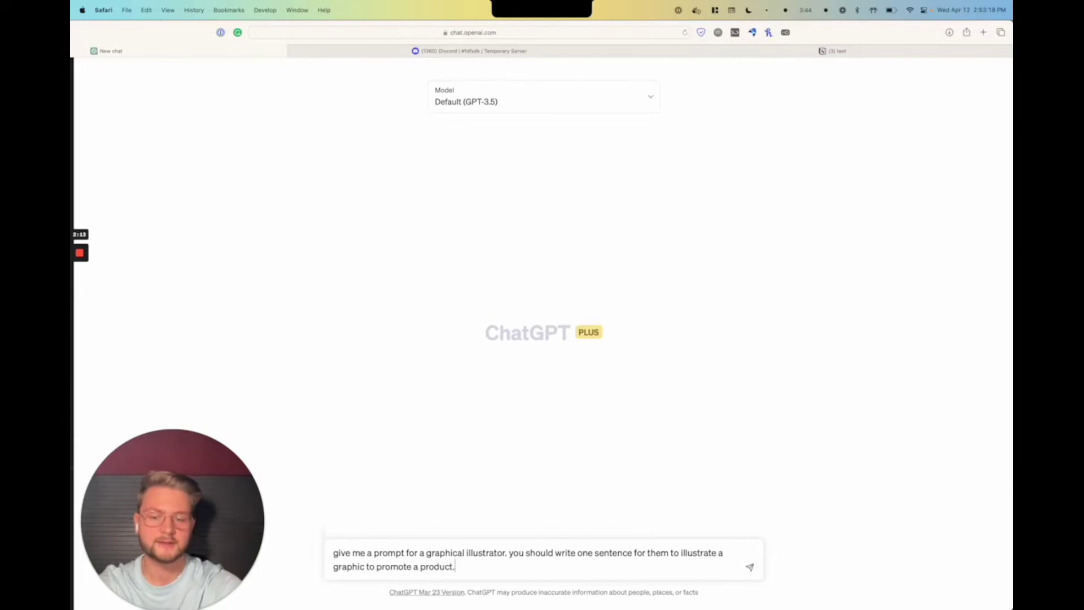
type("t.")
Add the Bionode description, a cloud-hosted container workflow engine for biologists, to the prompt
key("shift+Return")
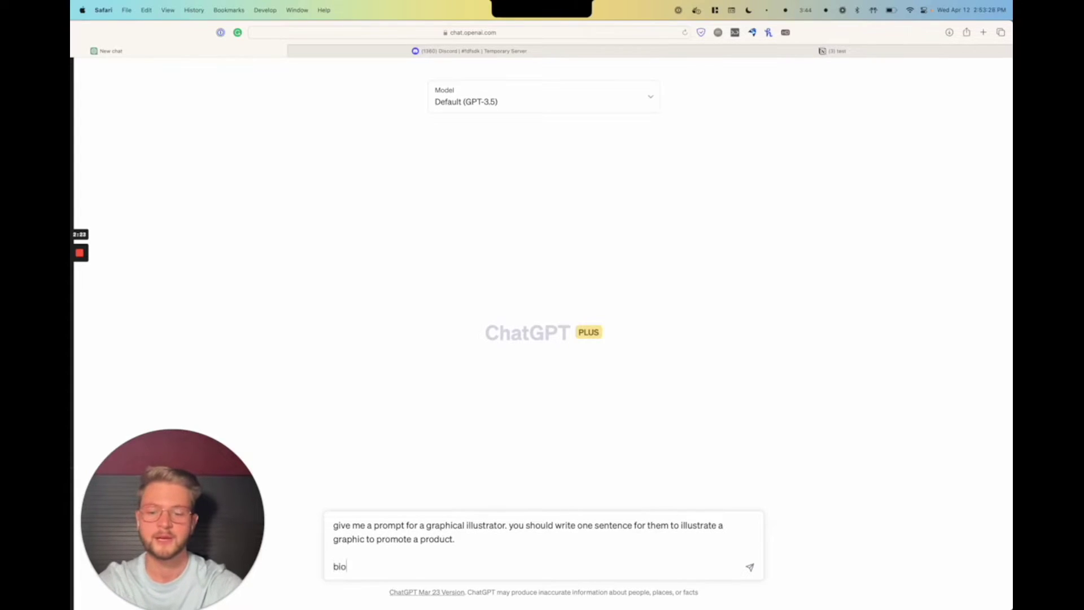
type("node is a cl")
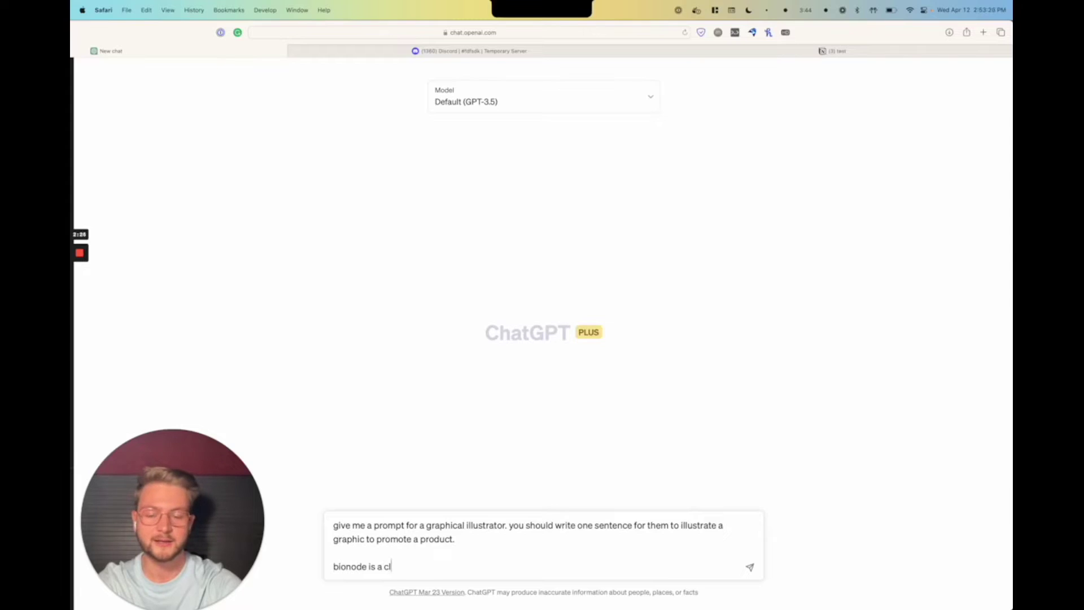
type("oud hosted container")
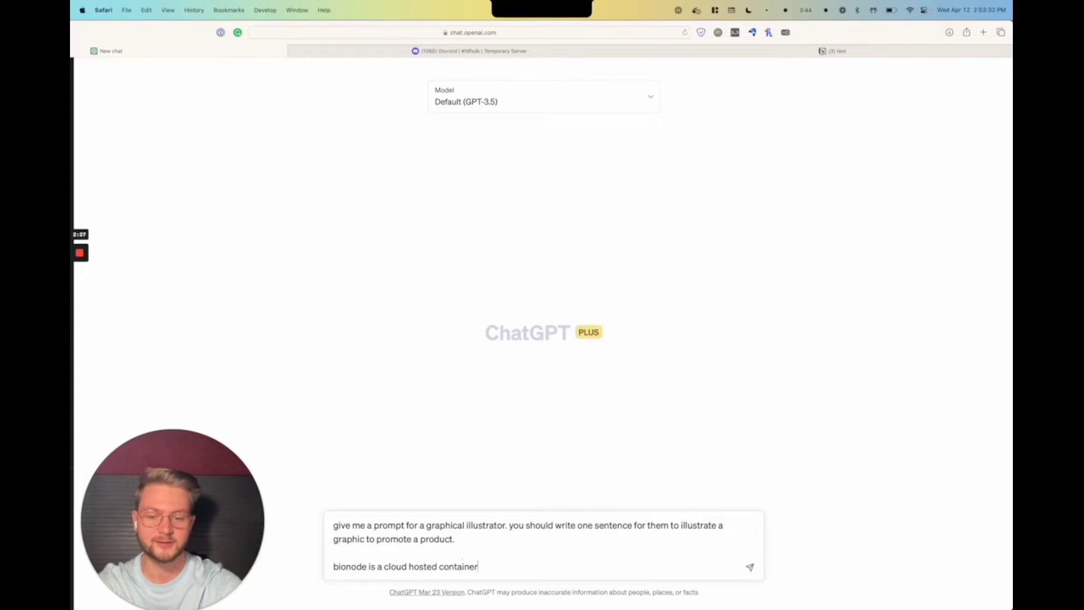
type(" workflow engin")
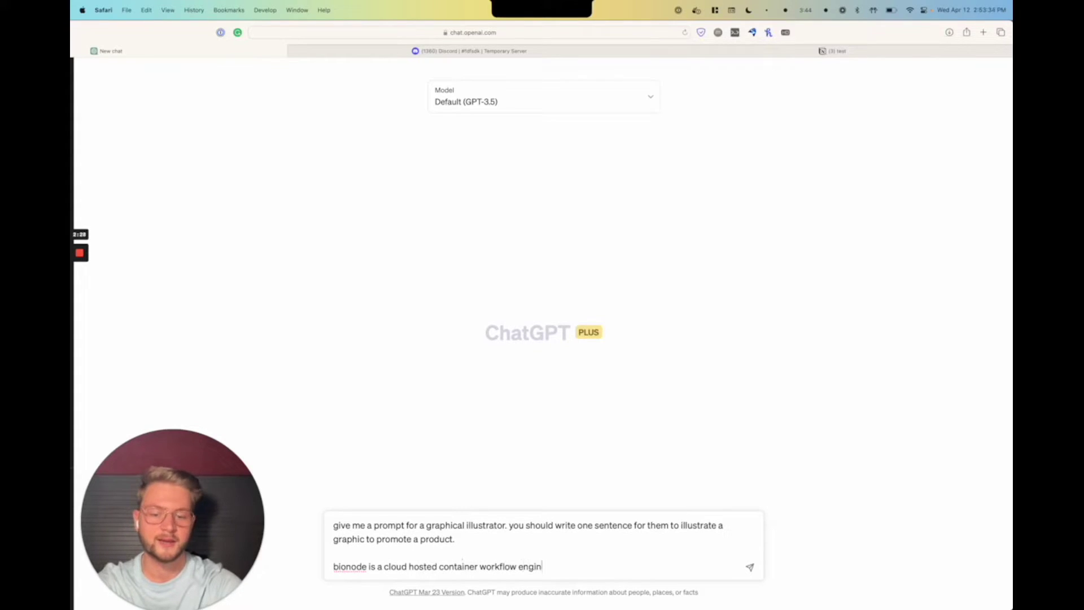
type("e that allows bi")
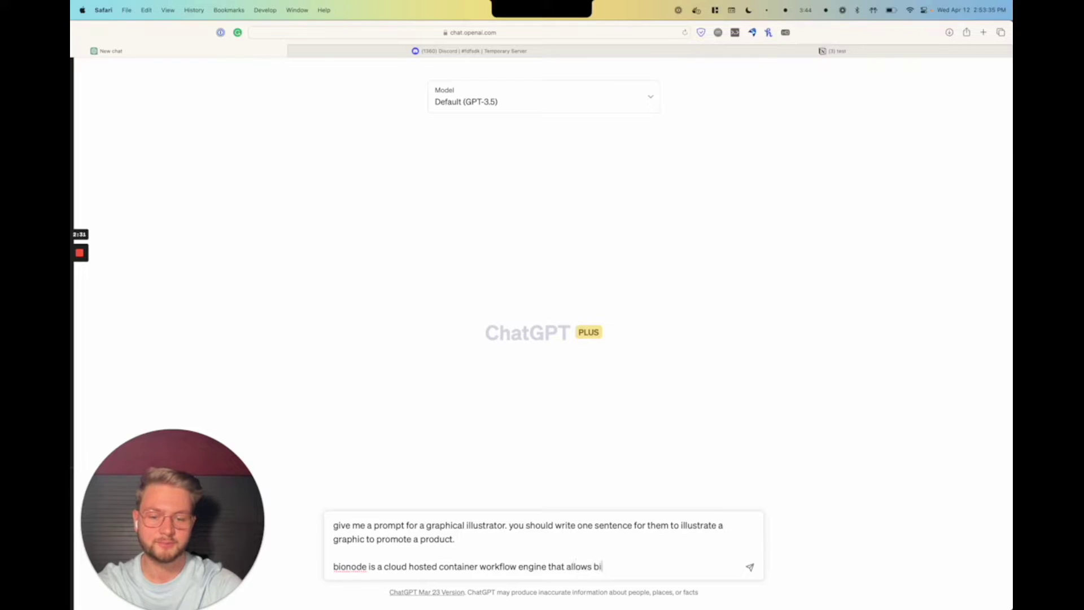
type("ologist")
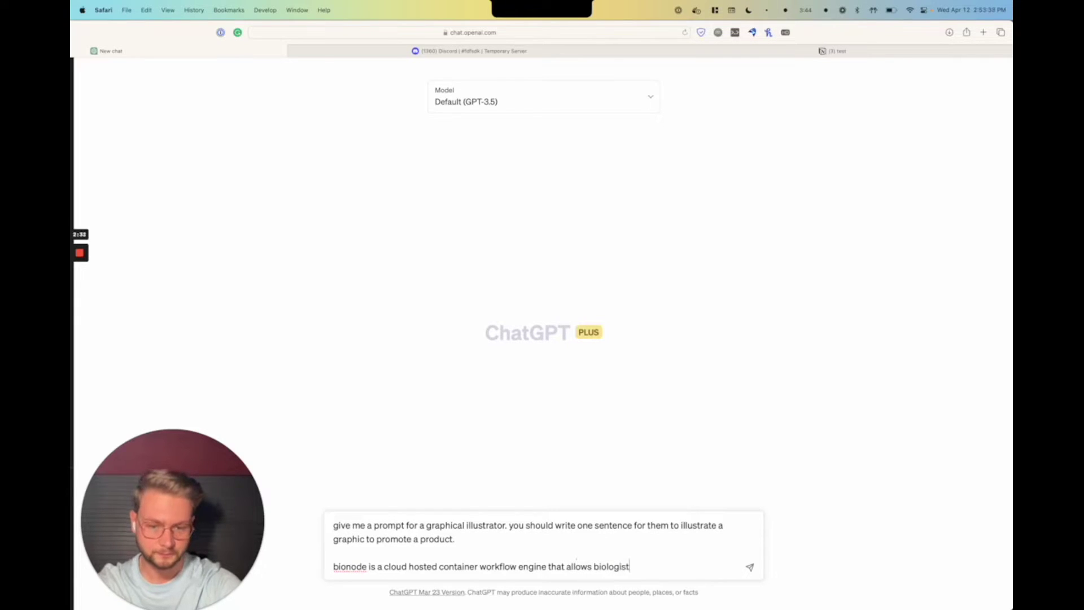
type("s to run work")
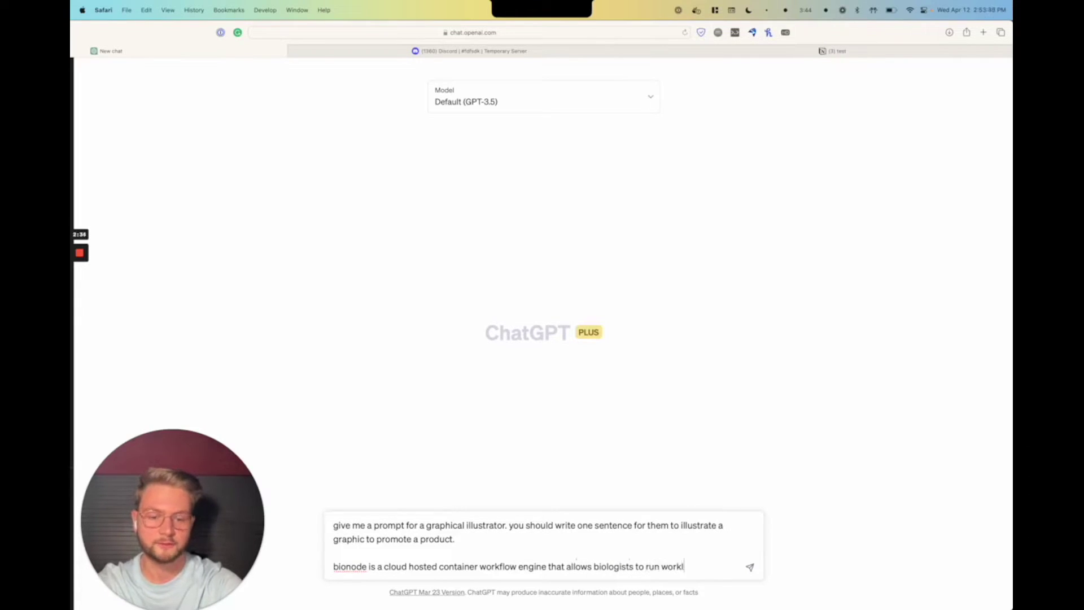
type("flows in the clo")
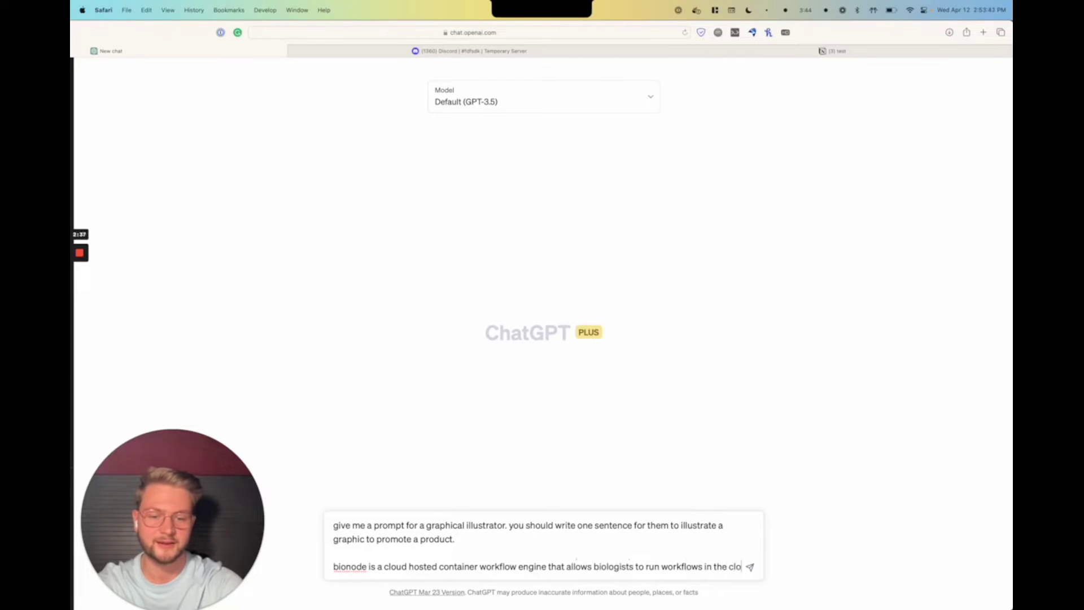
type("ud easily and ")
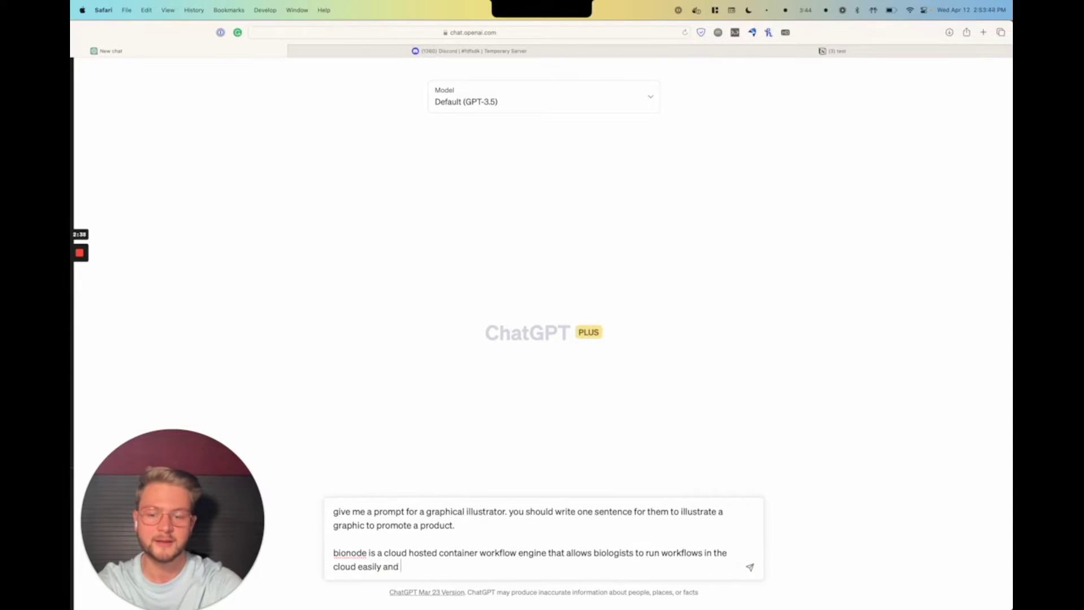
type("at sca")
key("BackSpace")
key("BackSpace")
type("scale")
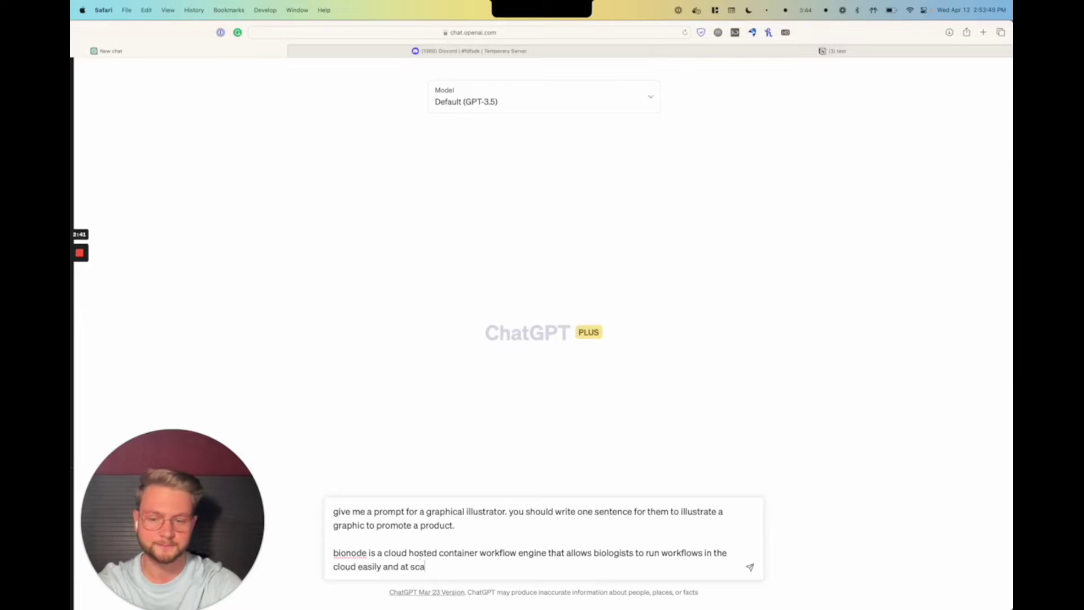
Send the prompt using GPT-4 and select the returned illustration description
left_click(485, 96)
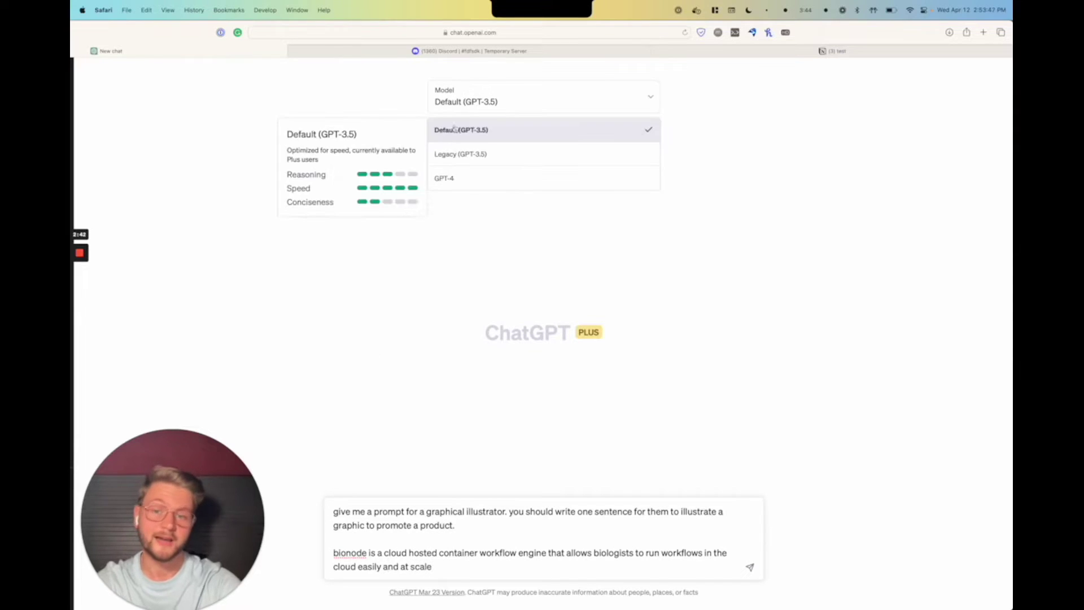
left_click(444, 177)
left_click(441, 559)
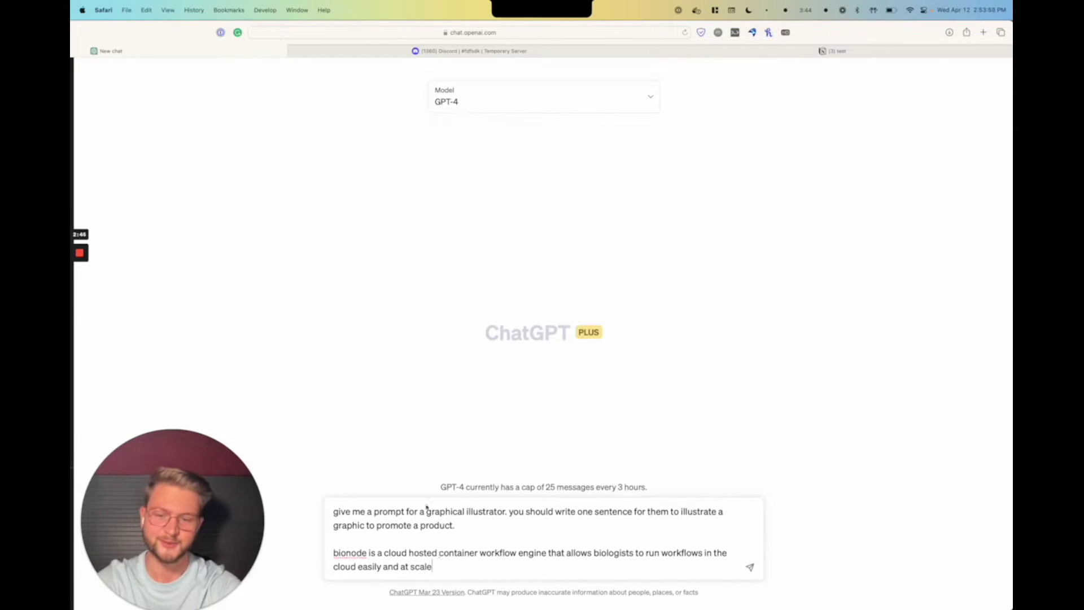
key("Return")
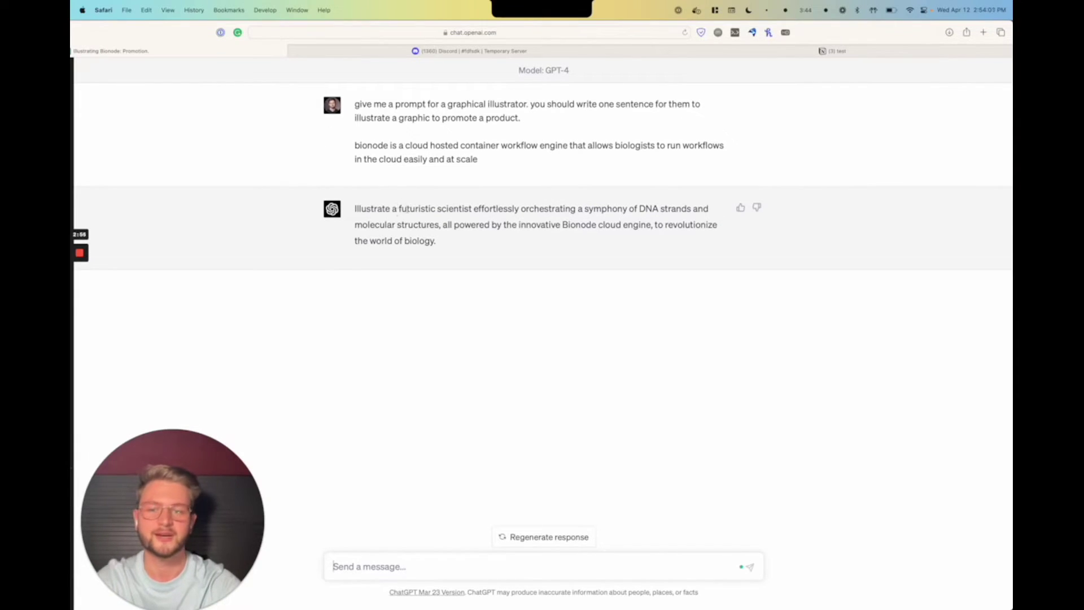
left_click_drag(399, 209, 416, 242)
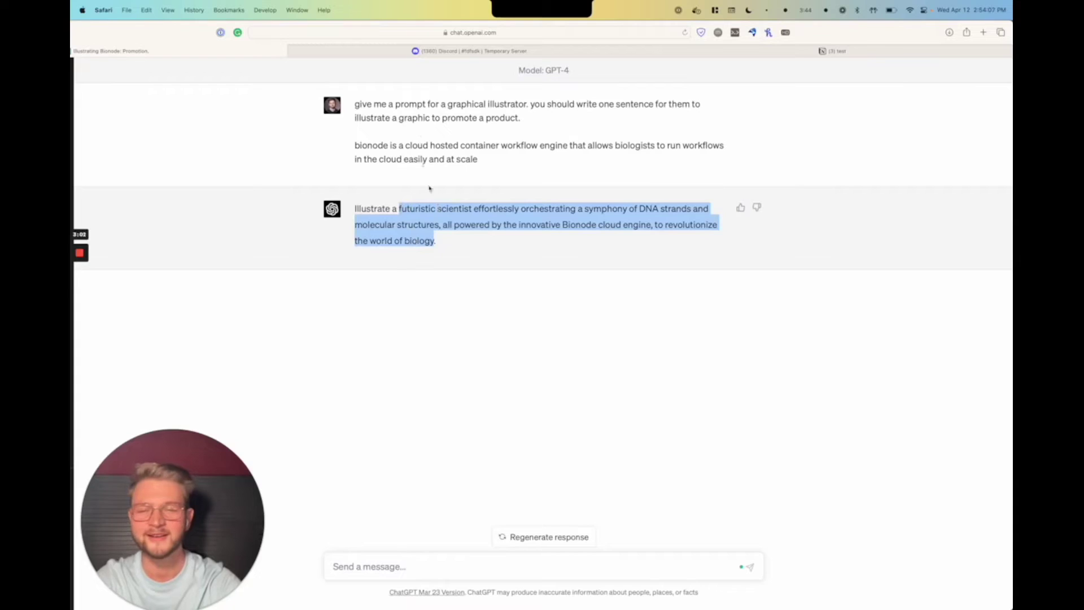
left_click(444, 52)
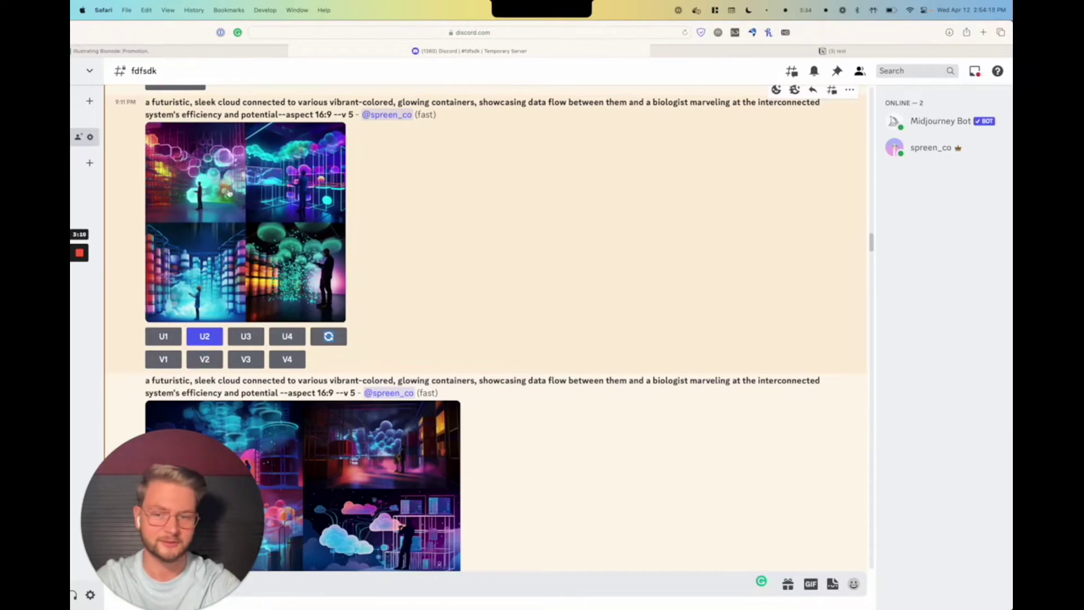
Open the Image #4 cloud-and-servers upscale full size in its own browser tab
scroll(293, 269, "down", 5)
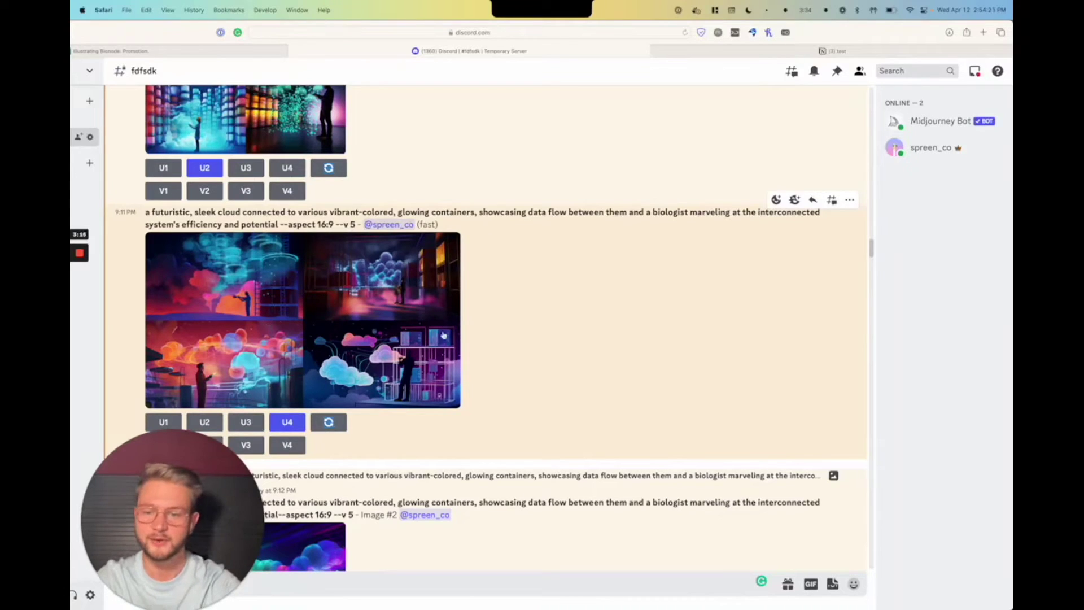
scroll(395, 363, "down", 15)
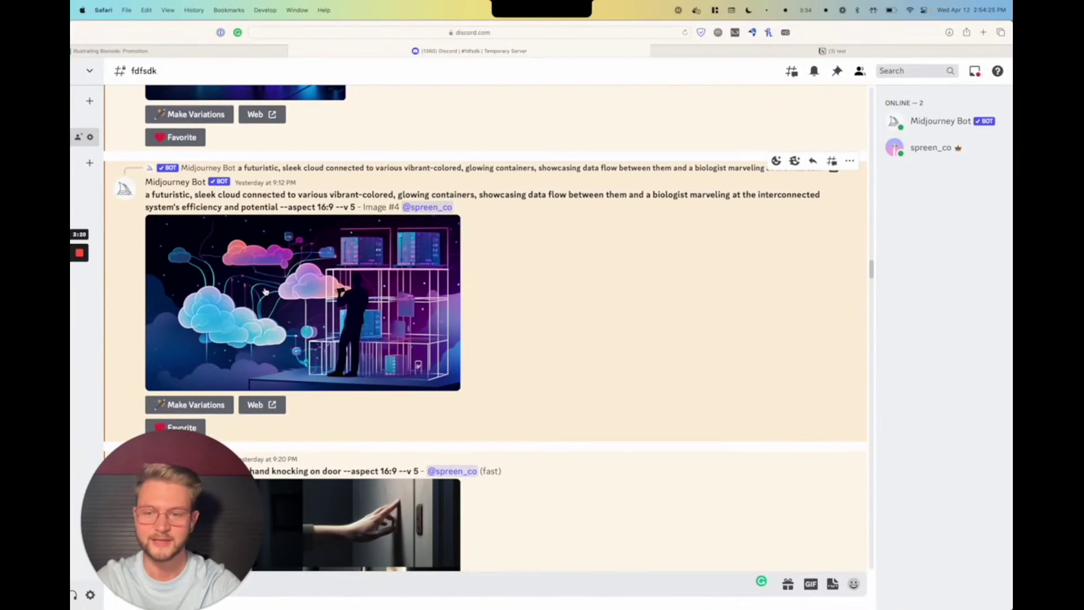
left_click(266, 290)
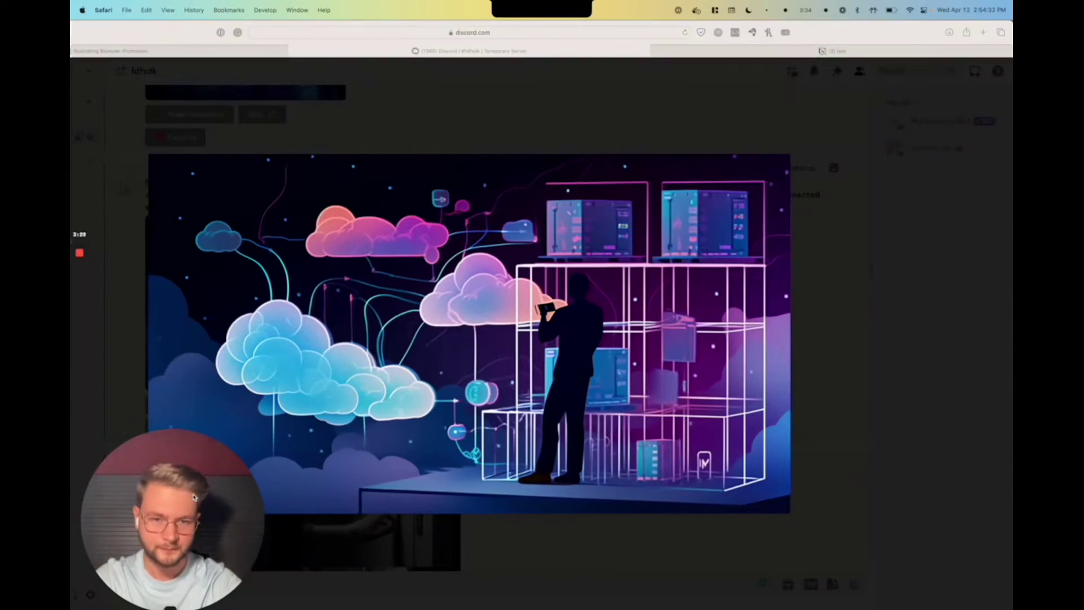
left_click_drag(194, 497, 211, 319)
left_click(178, 523)
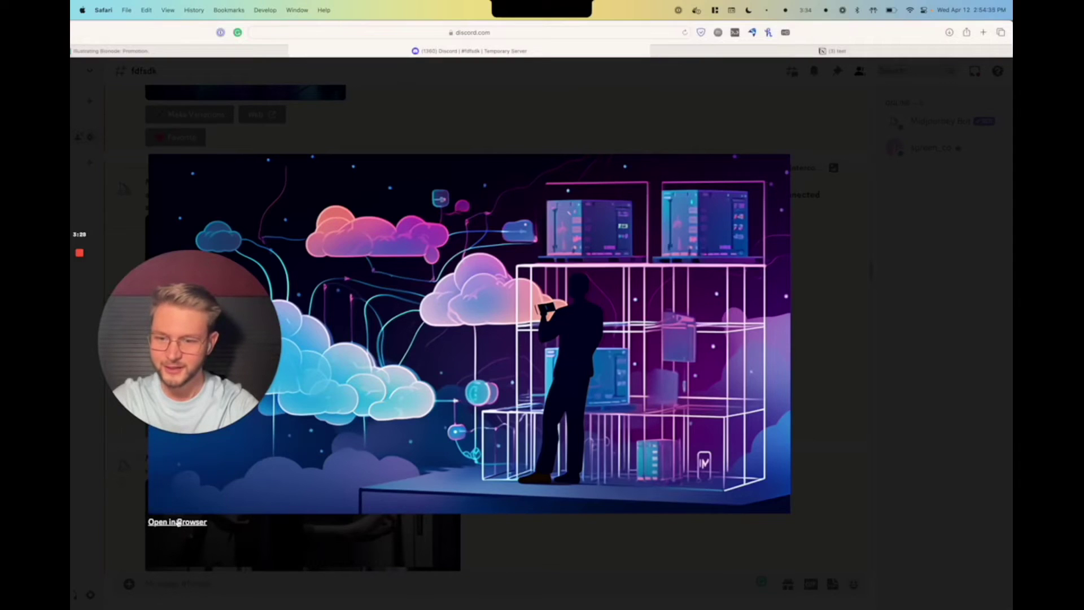
left_click(179, 523)
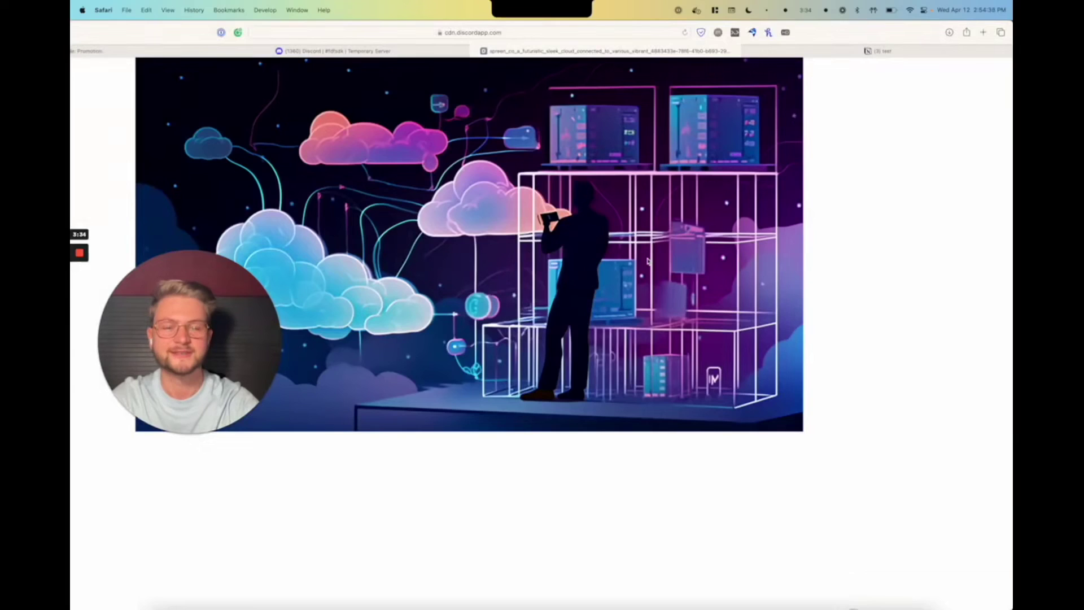
left_click(881, 51)
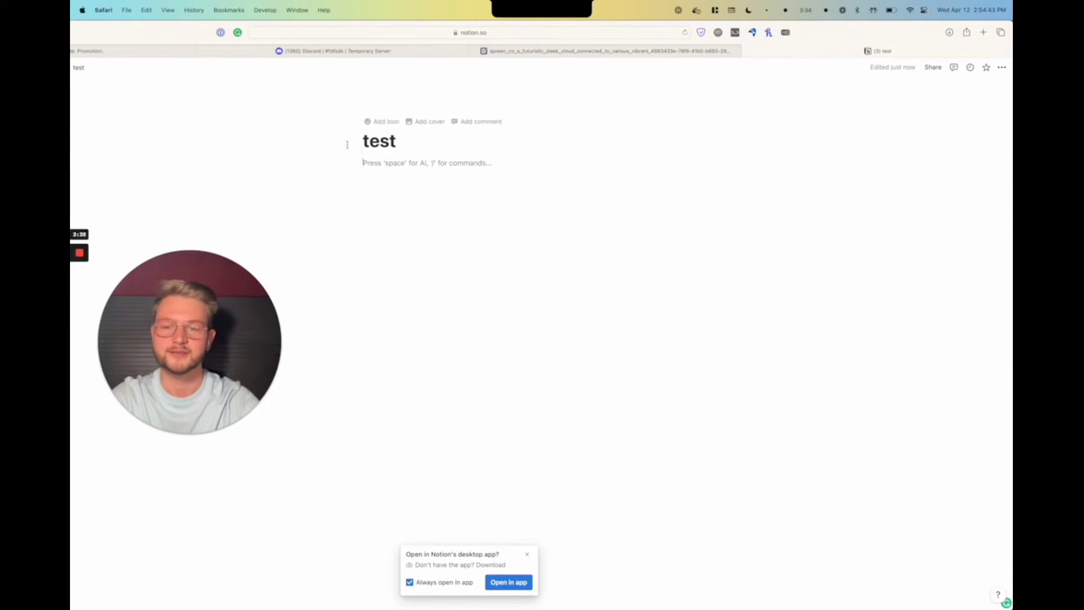
Rename the page 'Bio Node' and add the downloaded cloud illustration plus a description line
double_click(381, 142)
type("Bio Node")
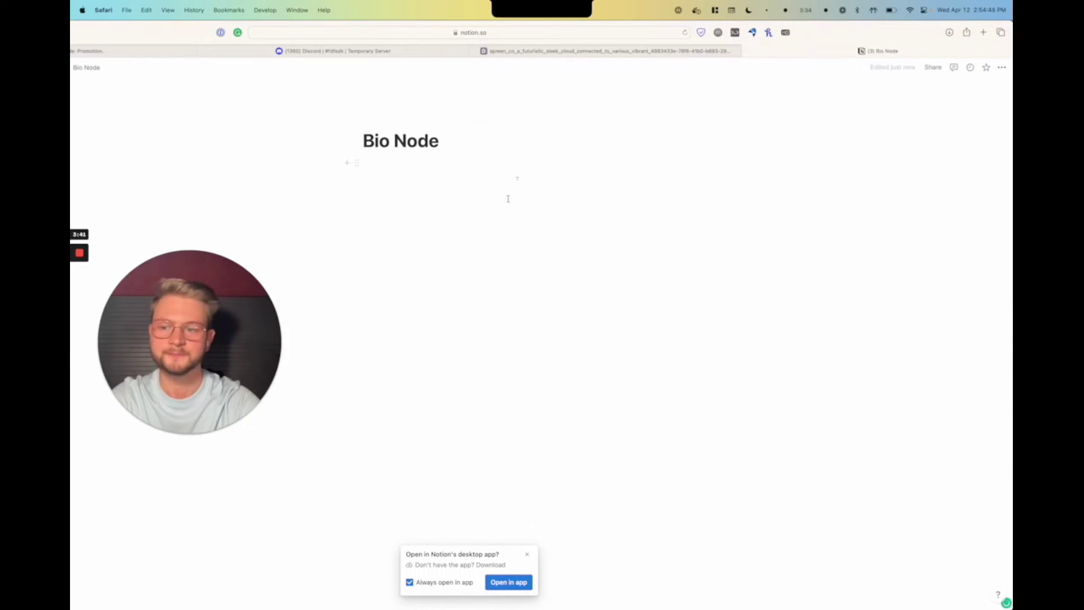
key("Return")
mouse_move(818, 591)
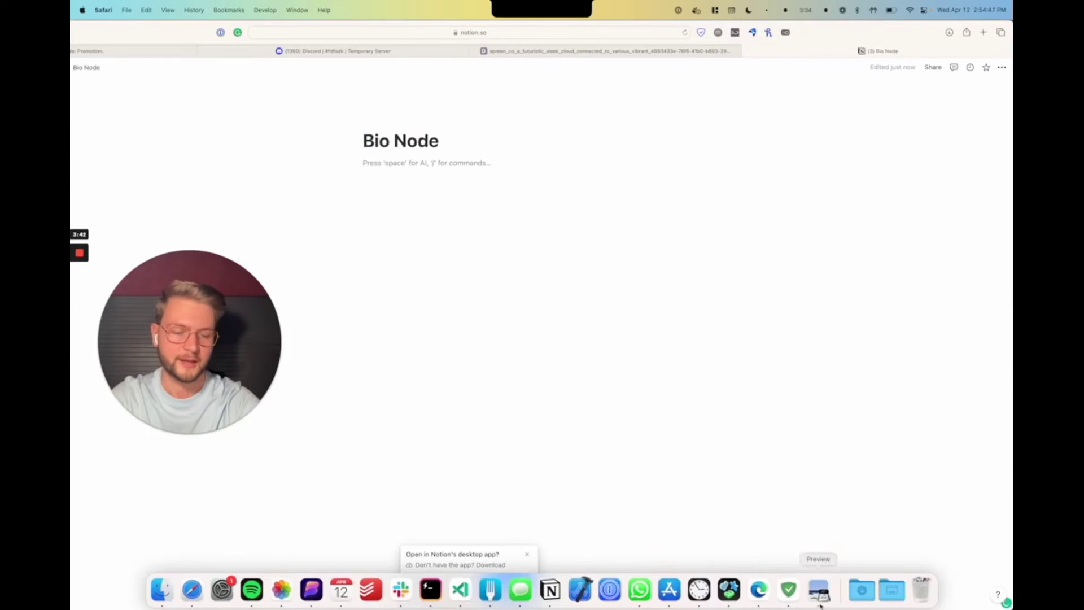
left_click(868, 593)
left_click_drag(864, 522, 576, 332)
key("Return")
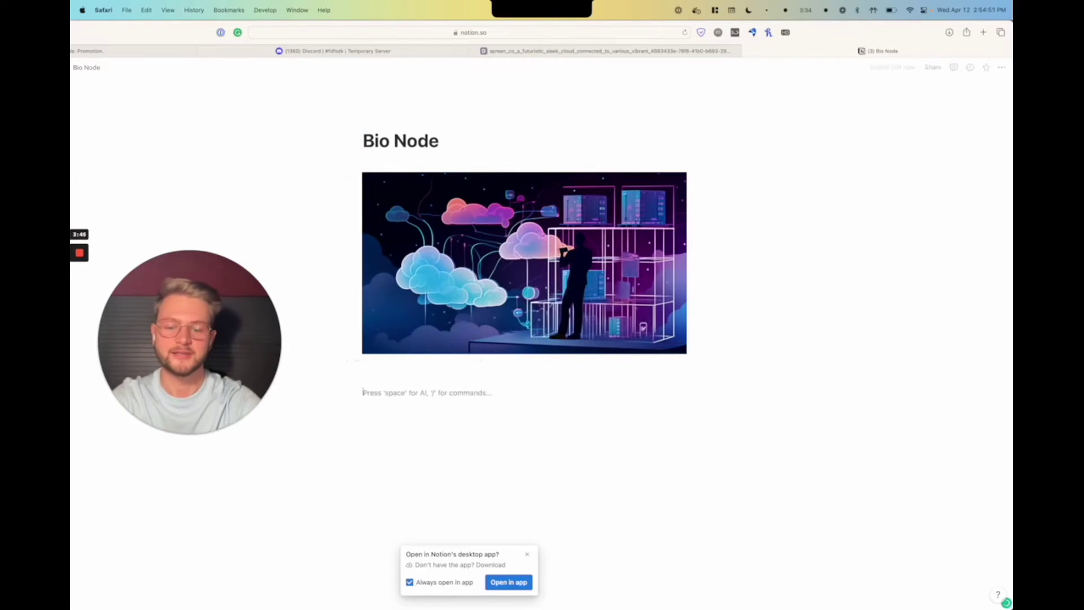
type("we can describe our project")
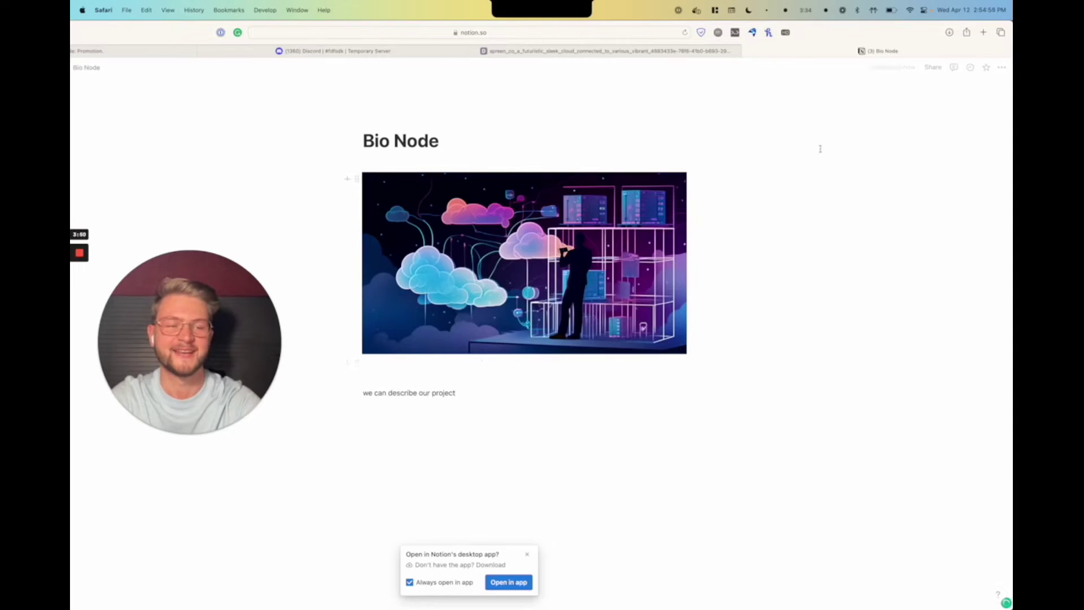
Publish the Bio Node page to the web and copy its public link
left_click(933, 67)
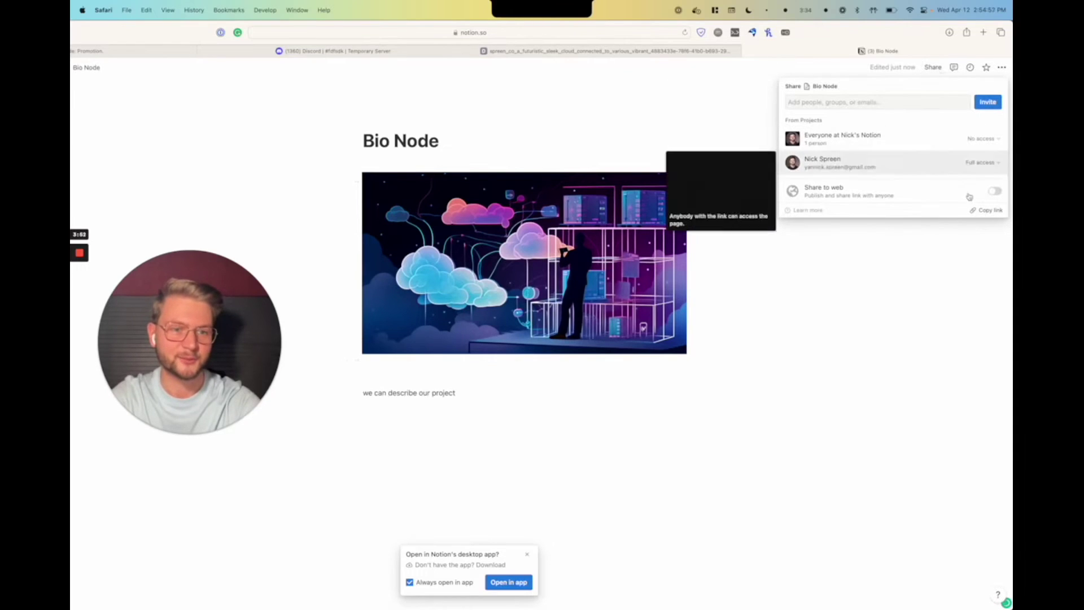
left_click(995, 191)
left_click(969, 217)
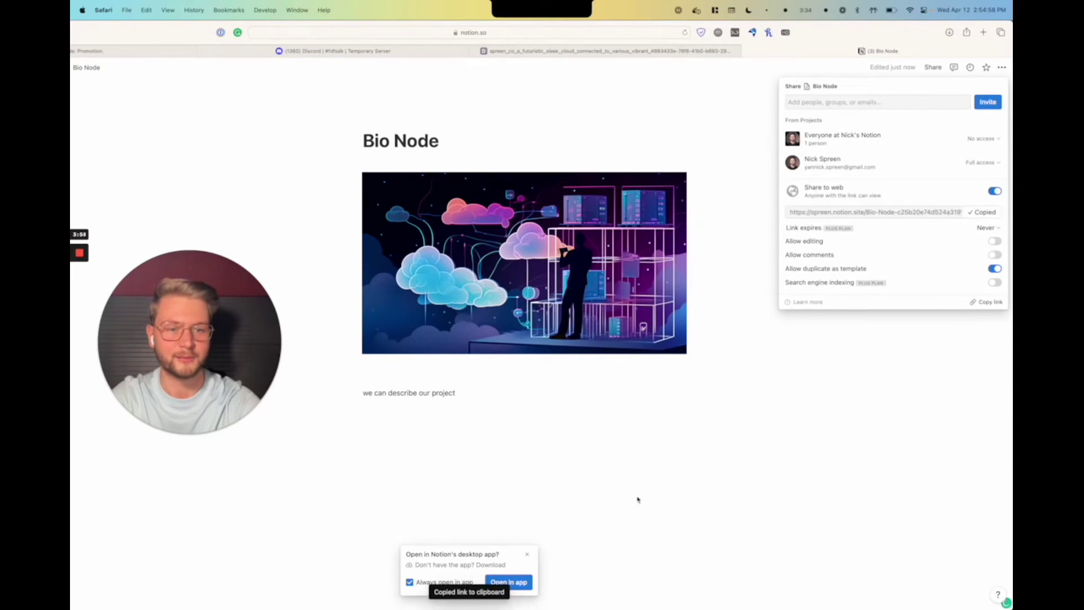
left_click(693, 451)
key("ctrl+Right")
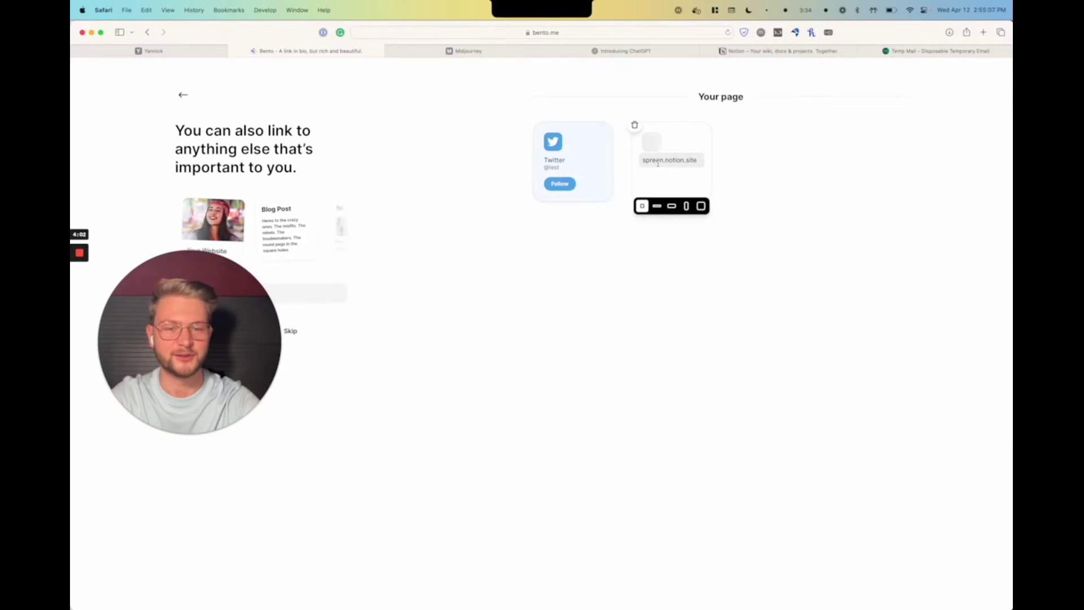
Retitle the Notion link card 'Bio Node' and finish the links step of onboarding
key("super+a")
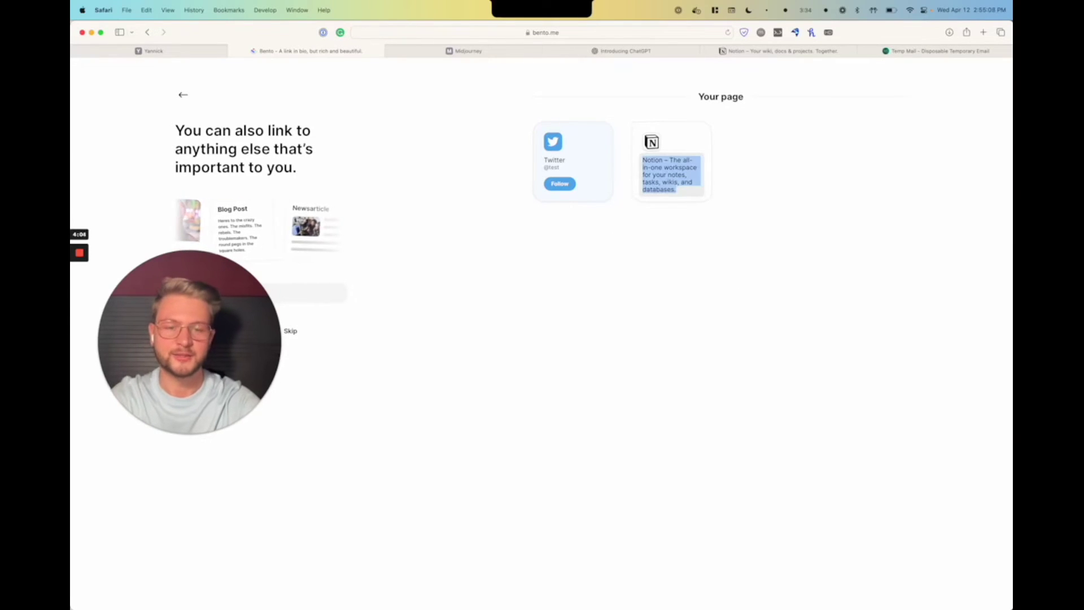
type("Bio Node")
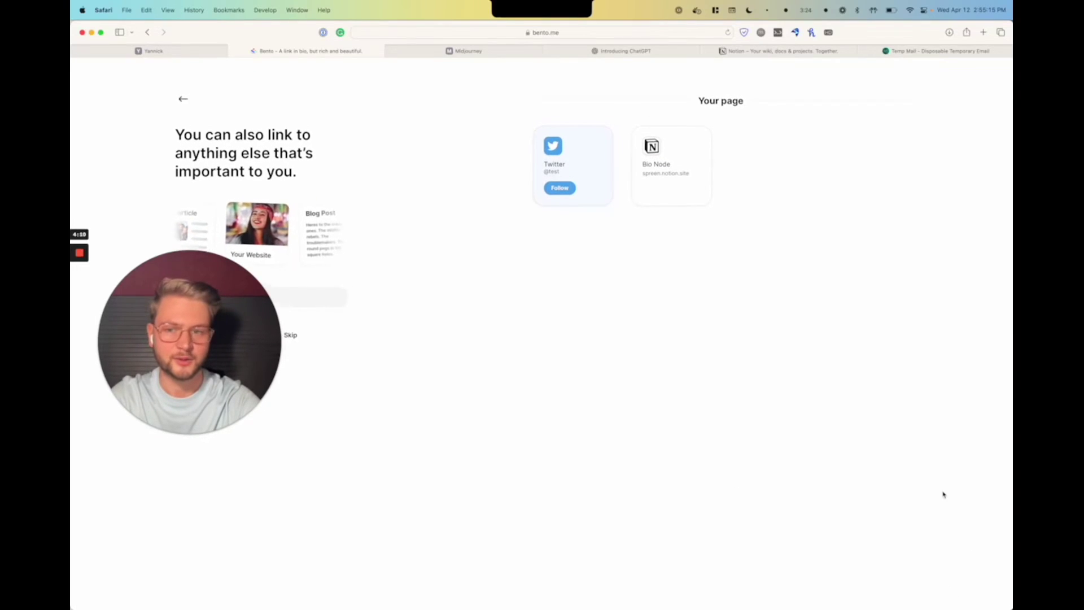
left_click(315, 334)
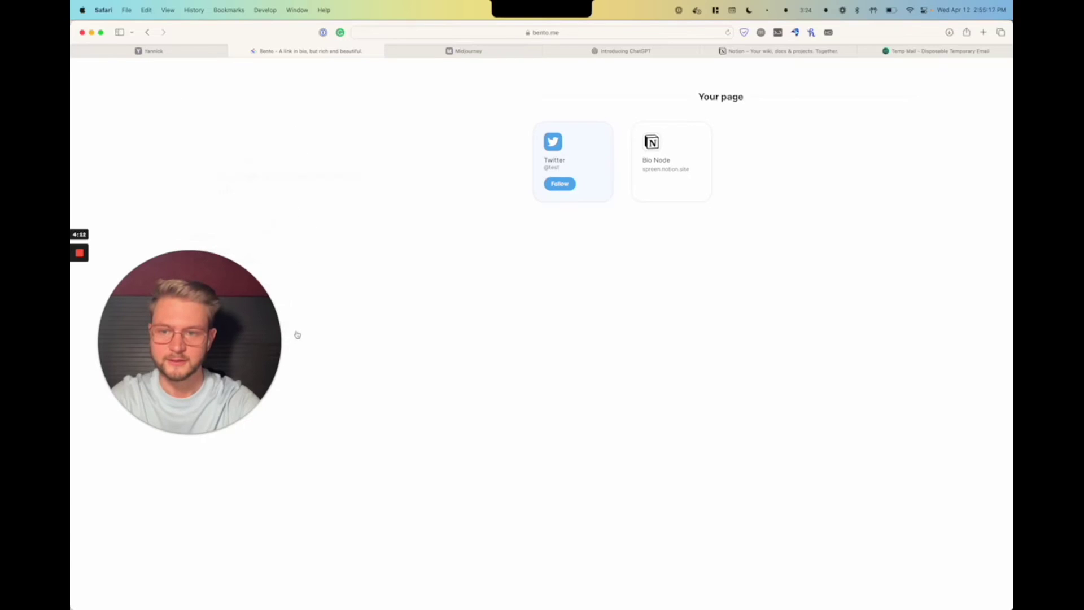
On the profile page, add the downloaded cloud illustration as a Picture & Video card, large square
left_click(240, 230)
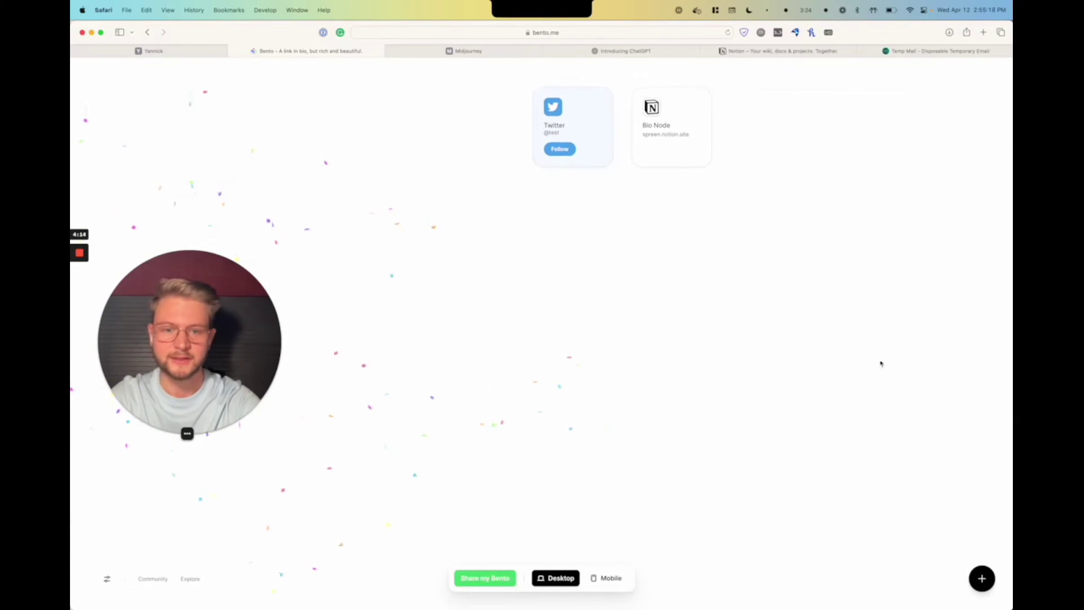
left_click(975, 577)
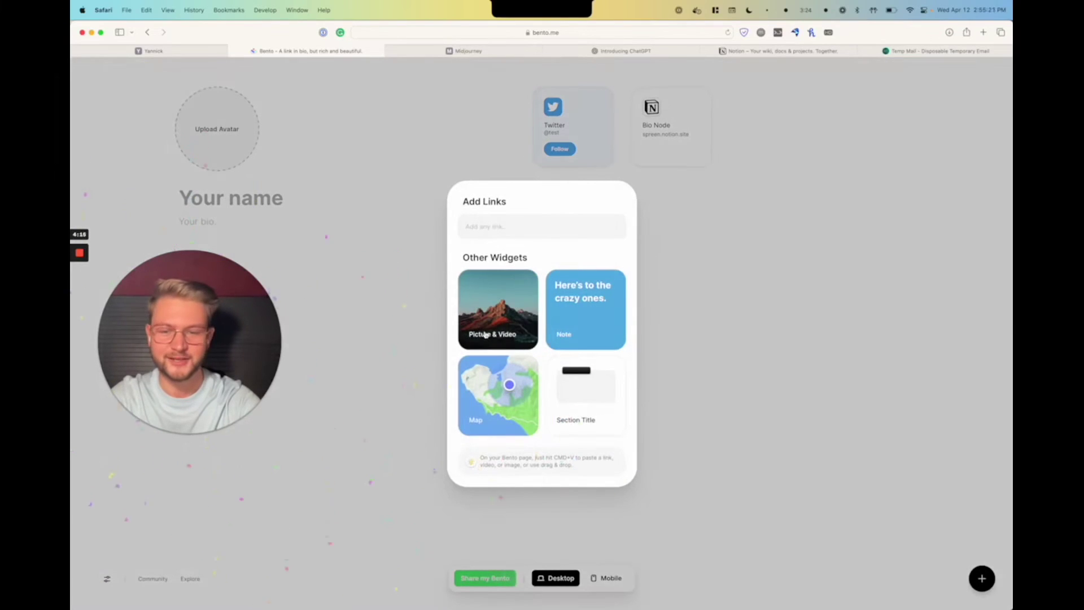
left_click(487, 339)
left_click(862, 590)
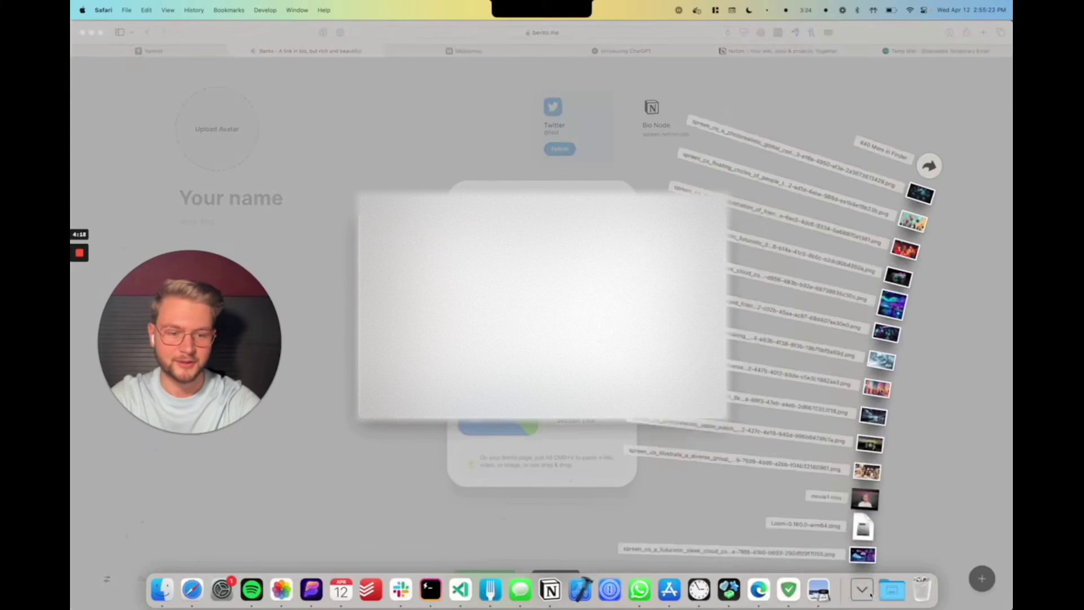
left_click_drag(890, 303, 778, 316)
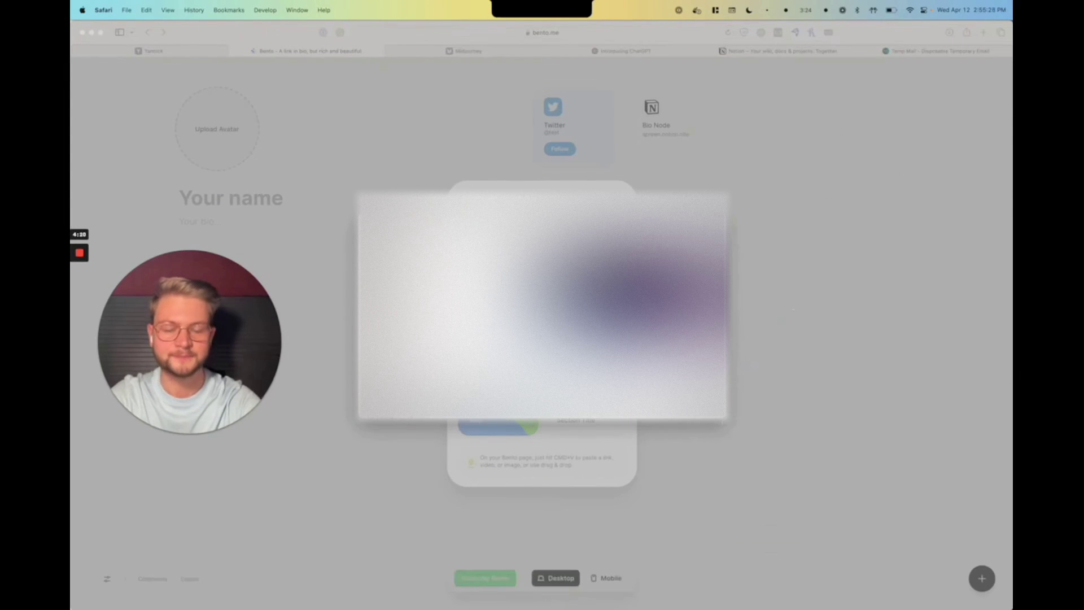
left_click_drag(777, 316, 663, 398)
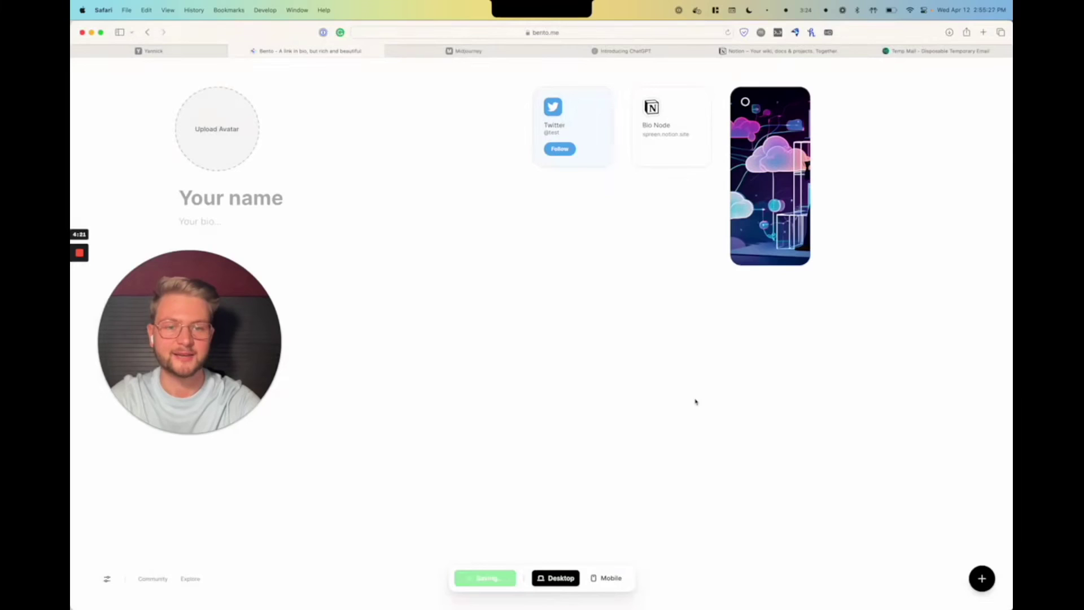
mouse_move(766, 228)
left_click(803, 269)
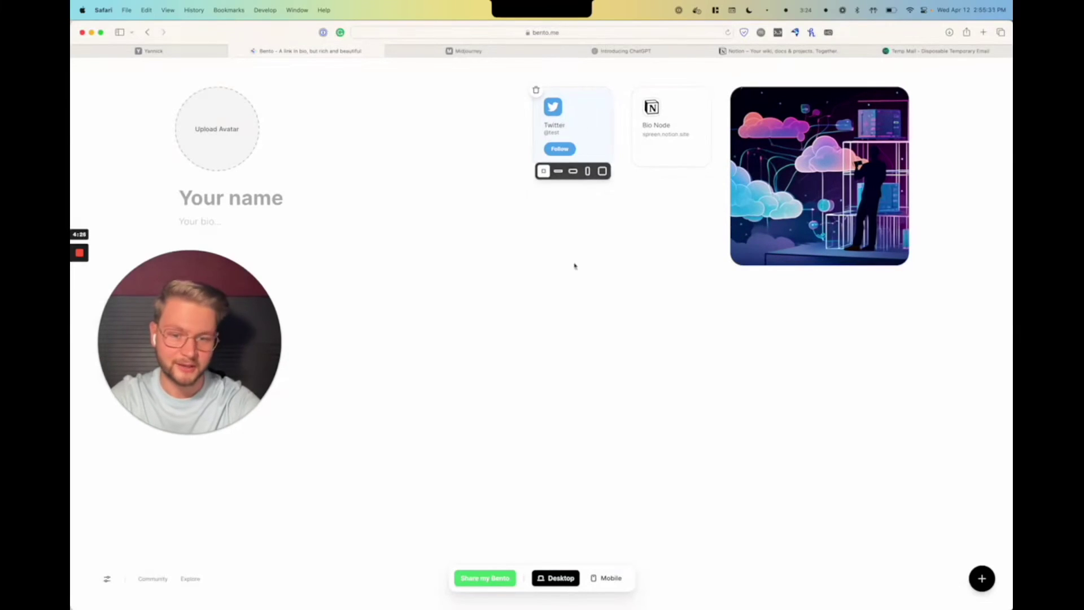
left_click(982, 578)
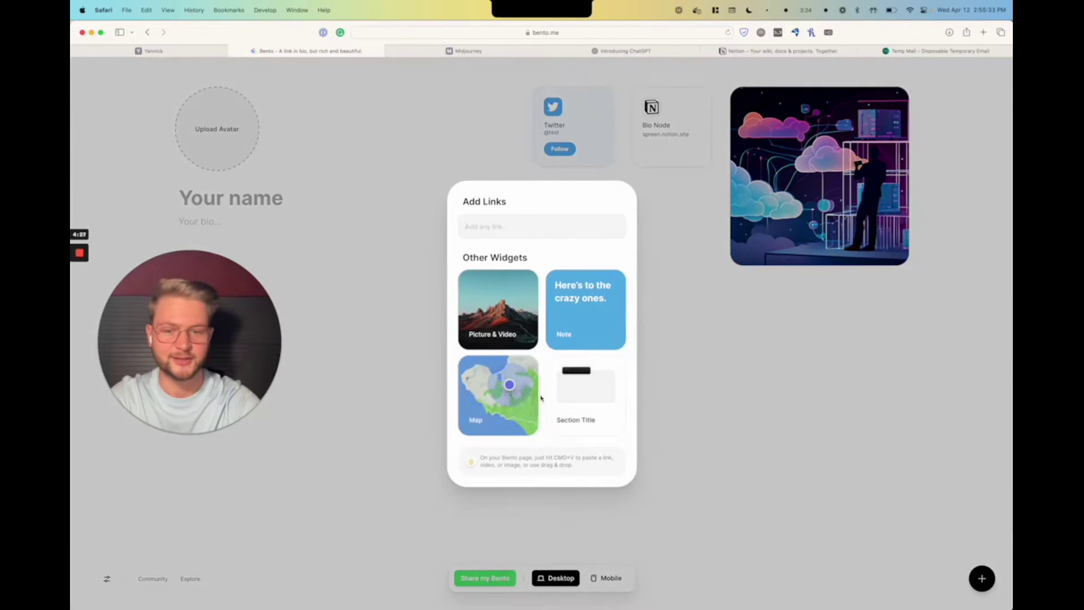
Add two Section Title headings named Contact and Projects
left_click(593, 408)
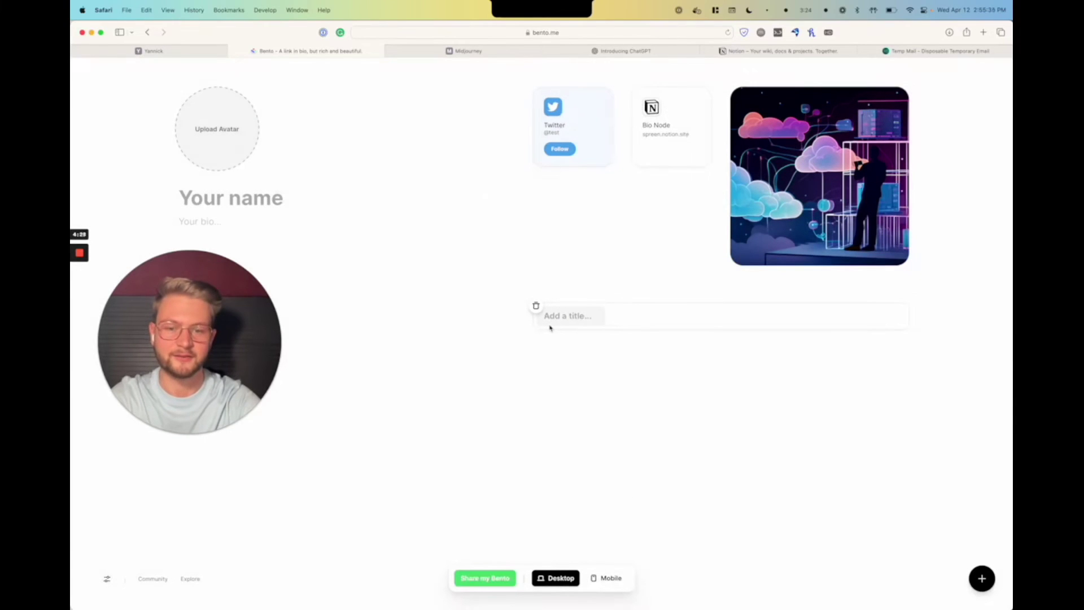
left_click(561, 318)
type("Contact")
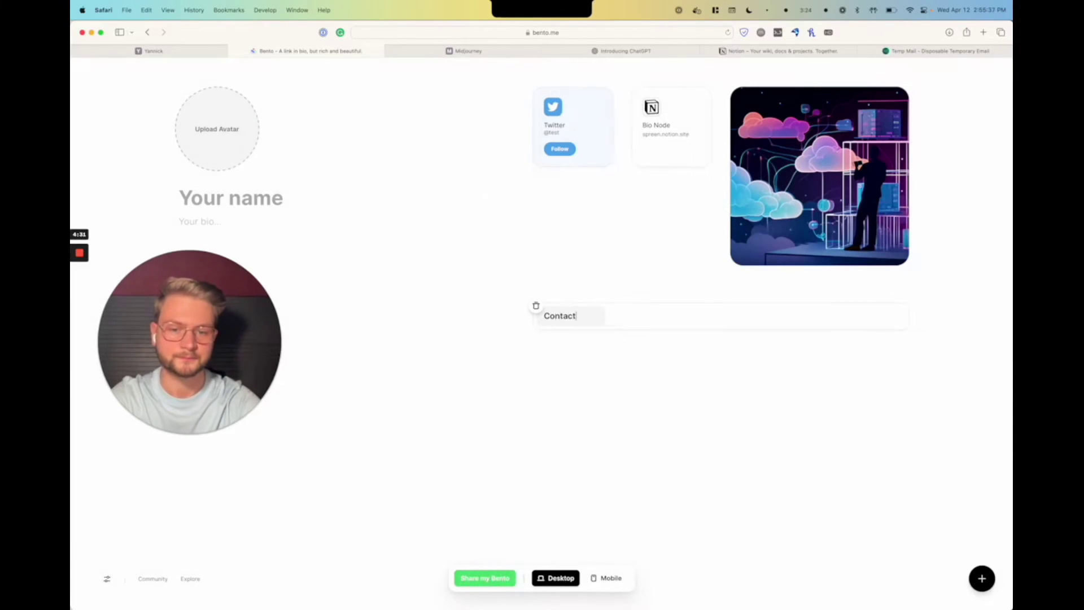
left_click(982, 578)
left_click(508, 321)
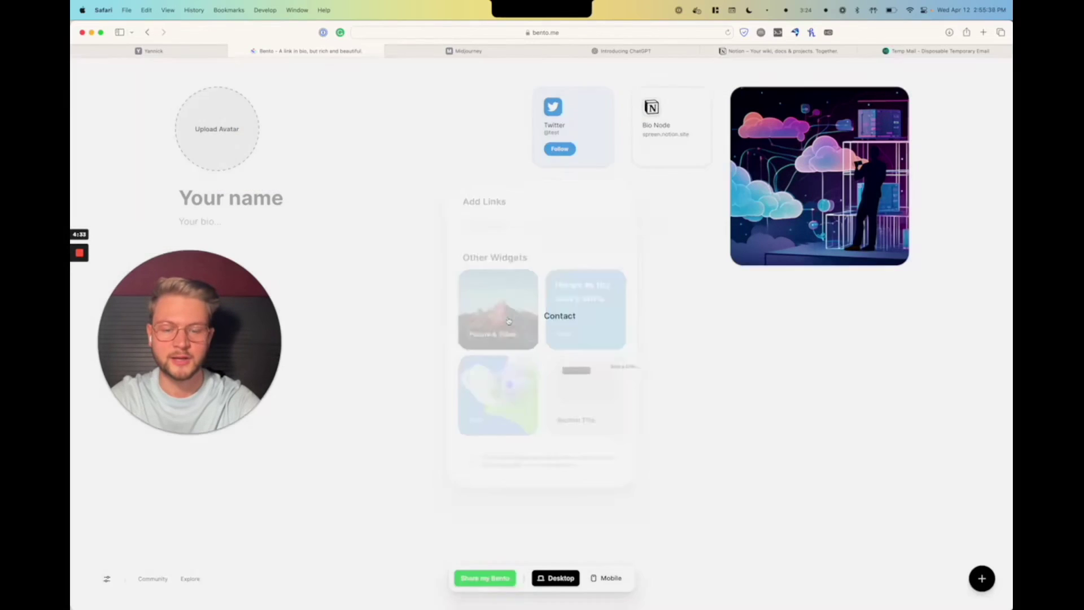
left_click(567, 370)
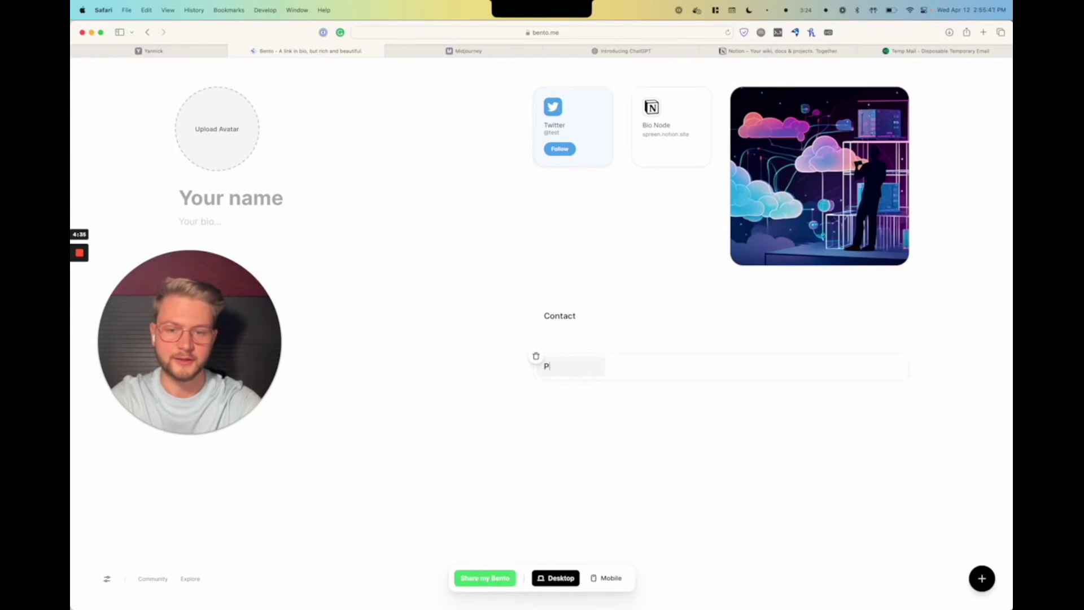
type("Projects")
left_click(652, 496)
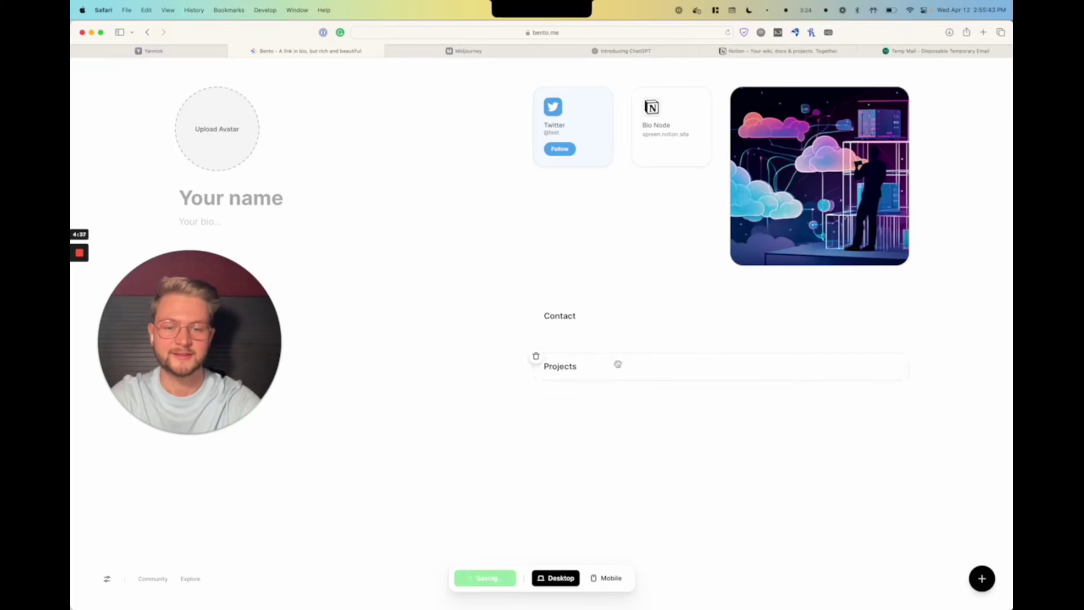
Put Projects on top, Twitter under Contact, and the cloud image first in Projects at wide size
left_click_drag(617, 364, 610, 96)
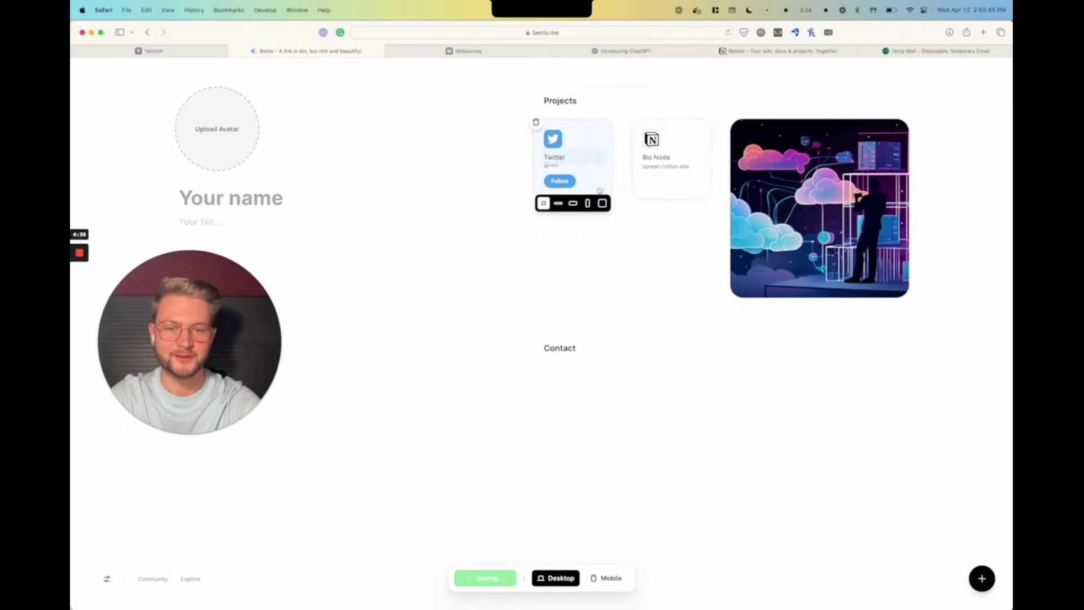
left_click_drag(600, 191, 612, 333)
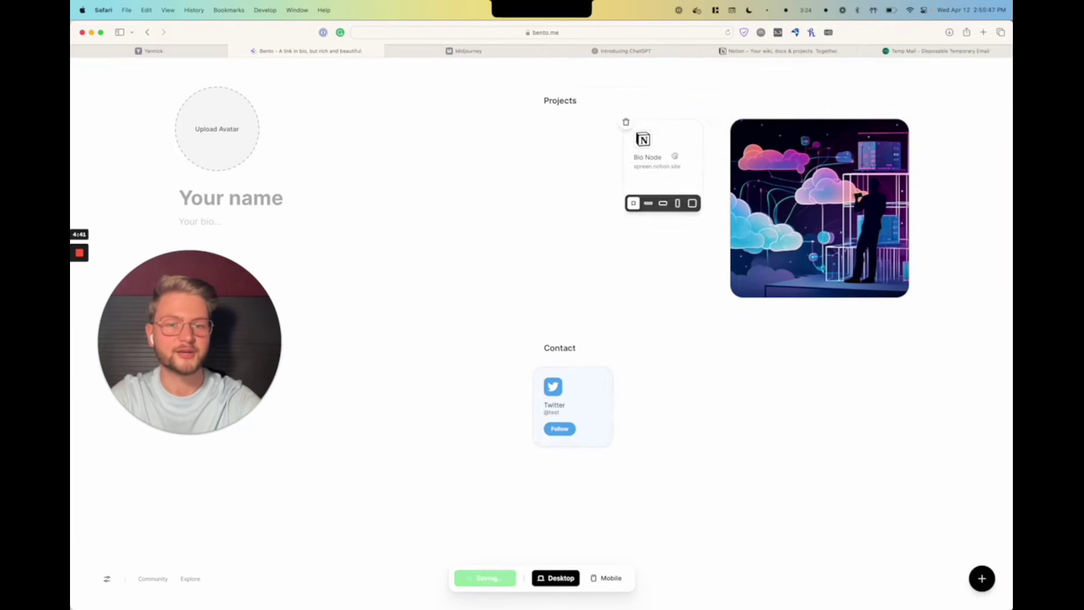
left_click_drag(819, 271, 599, 271)
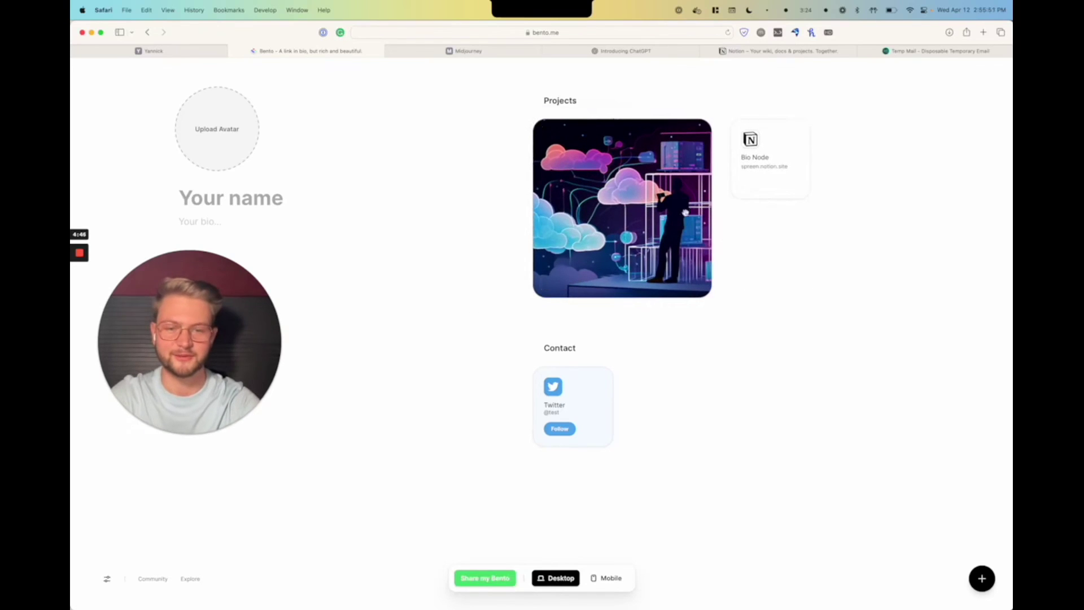
mouse_move(622, 300)
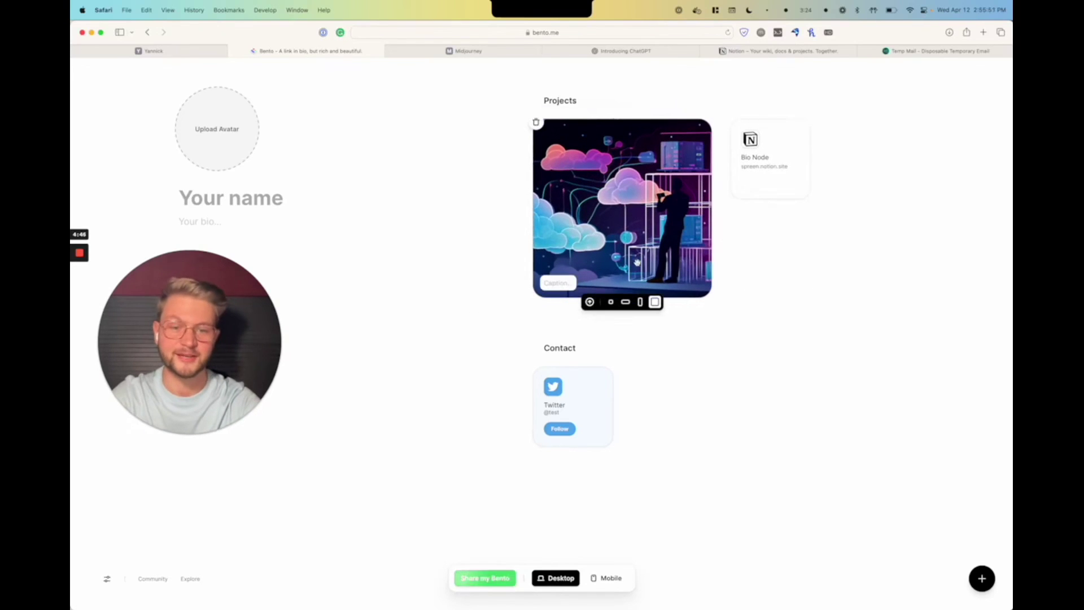
left_click(626, 302)
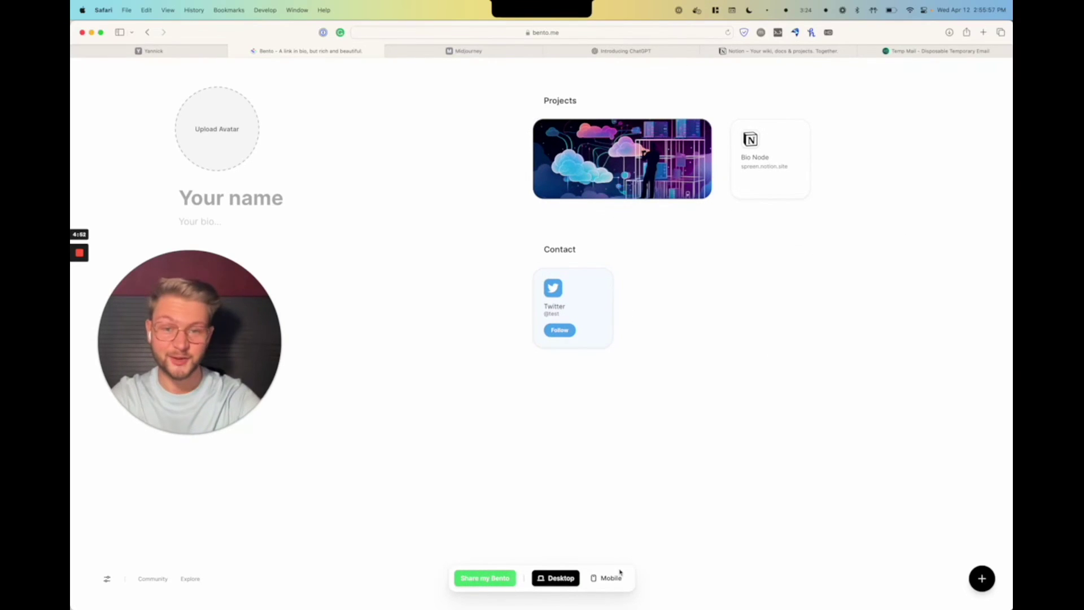
Remove the temporary page name from the address and load the finished profile page
key("super+l")
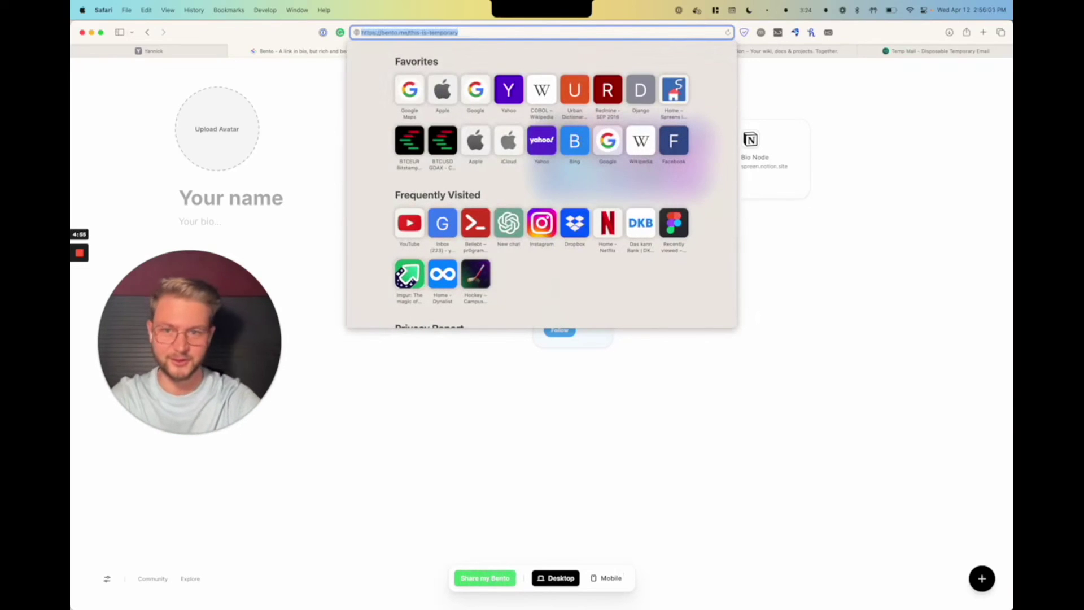
key("Right")
key("alt+shift+Left")
key("alt+shift+Left")
key("BackSpace")
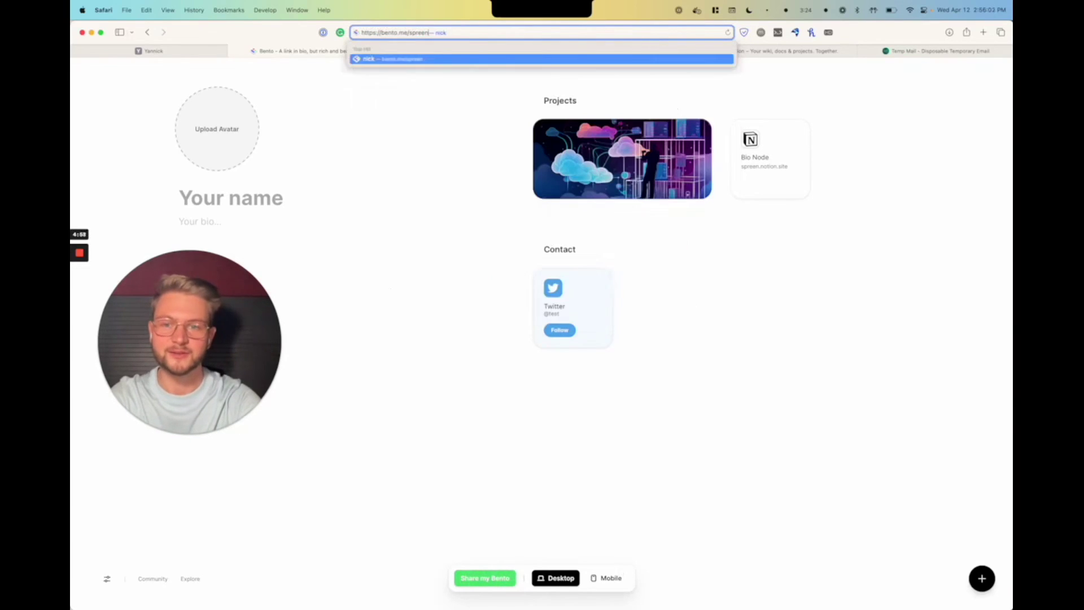
key("Return")
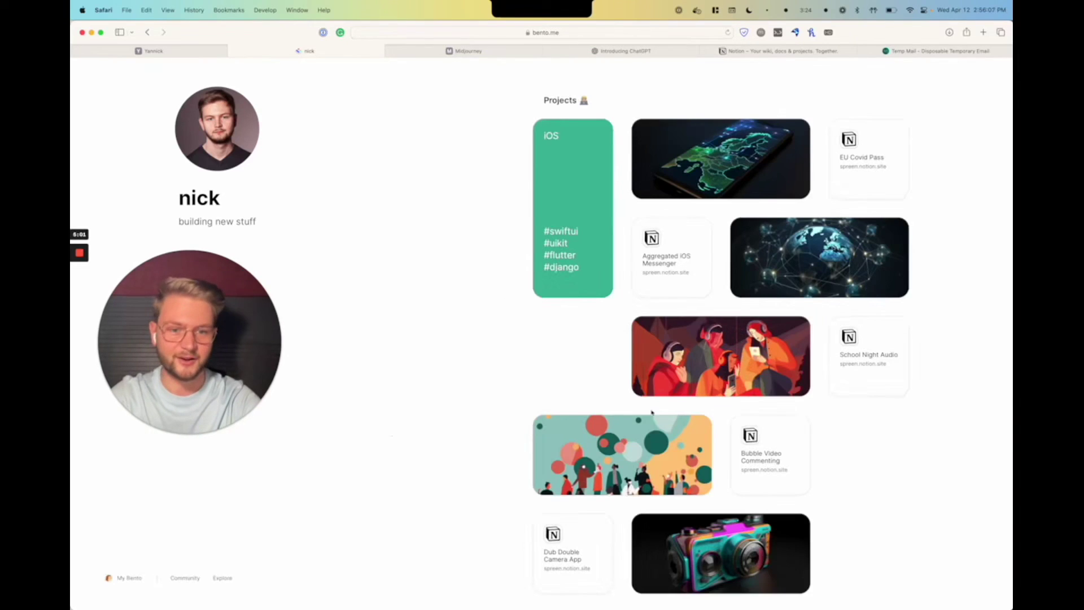
Scroll through the profile to review the iOS and Web project cards and Contact social links
scroll(652, 413, "down", 10)
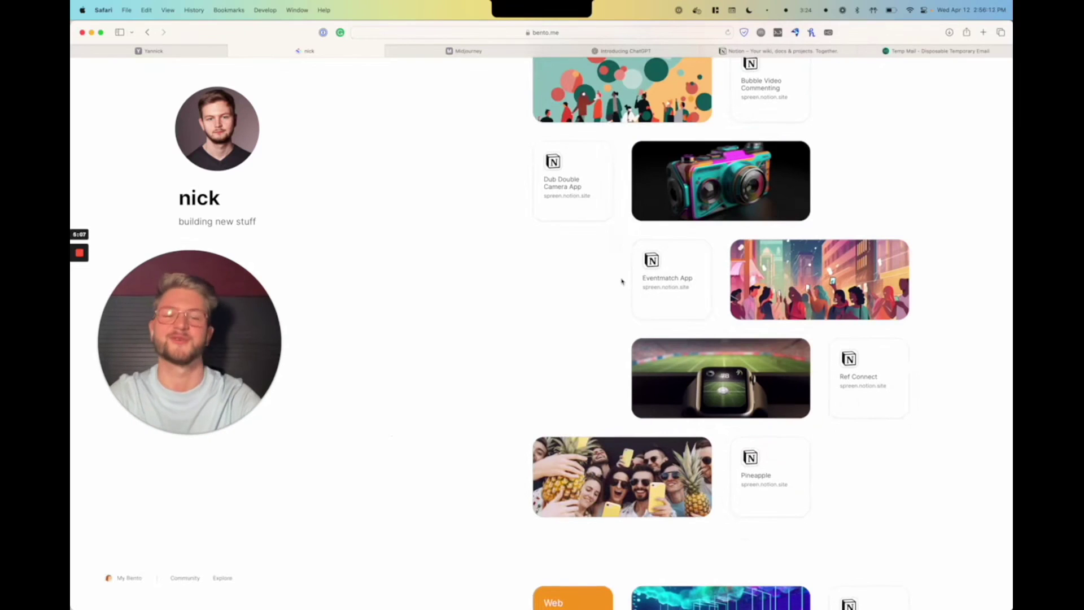
scroll(622, 282, "down", 8)
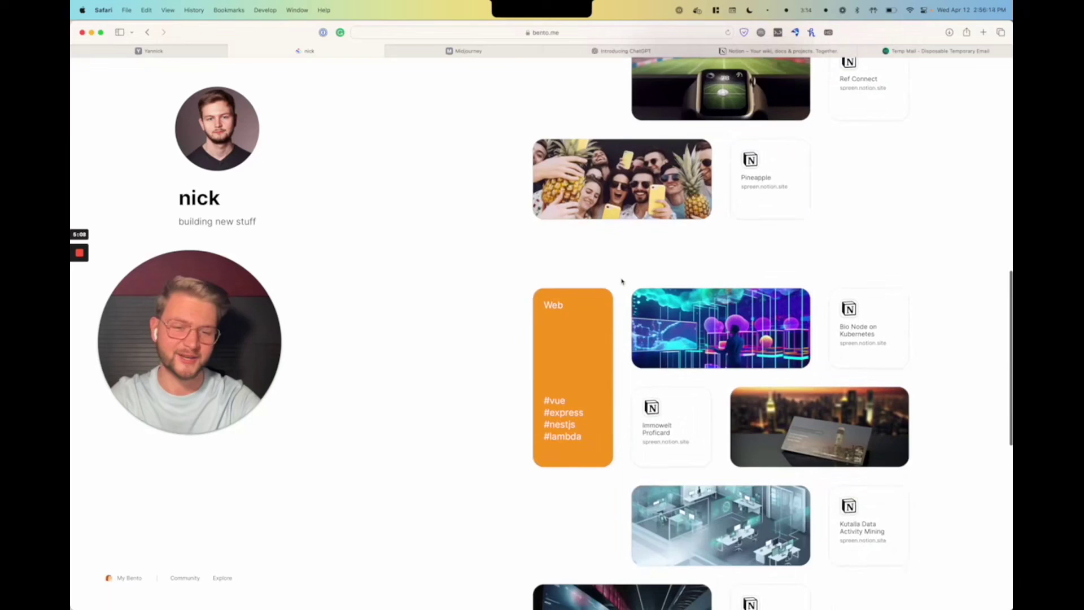
scroll(622, 281, "down", 11)
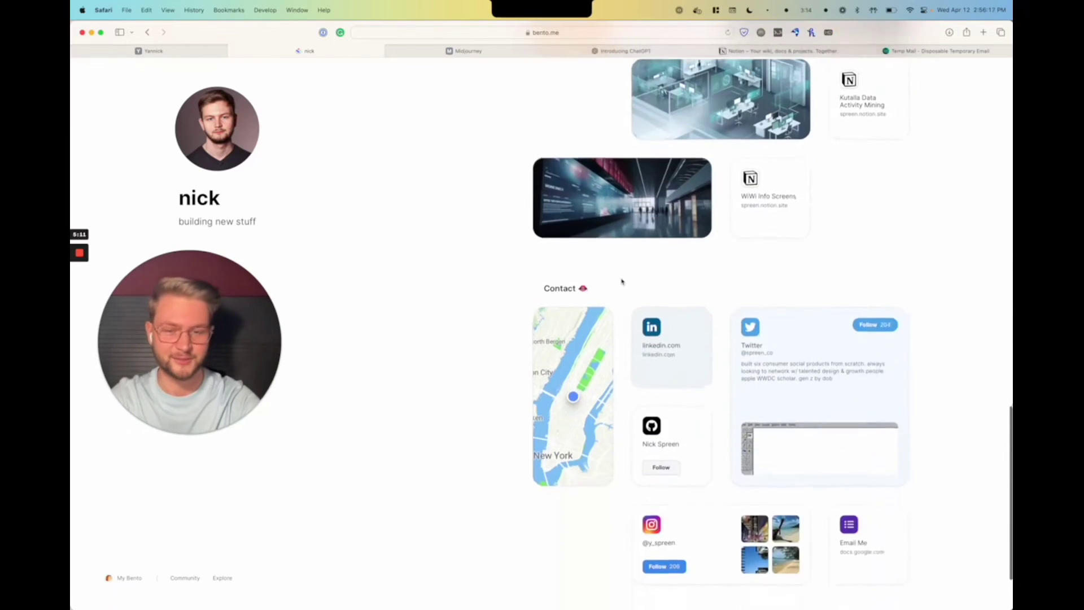
scroll(622, 281, "up", 20)
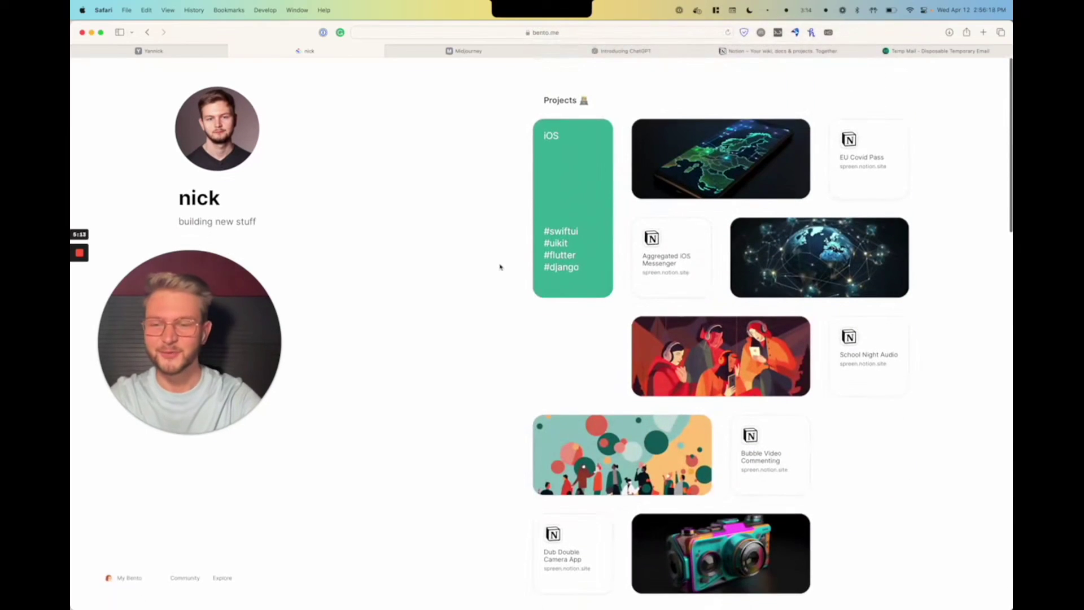